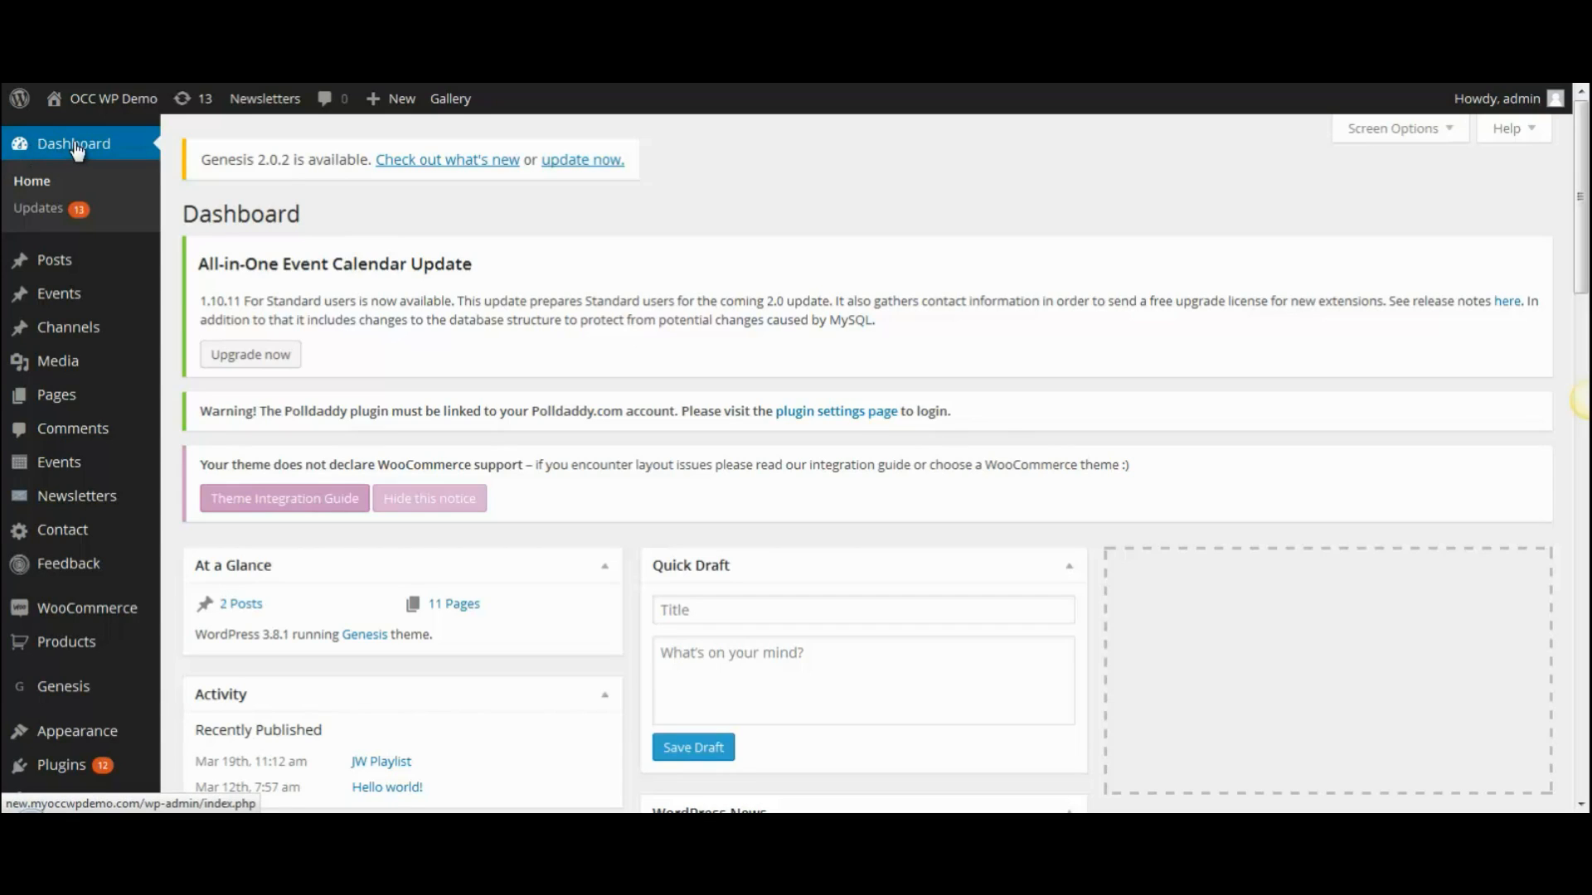
- Start a blank new event from Events > Add New
mouse_move(25, 300)
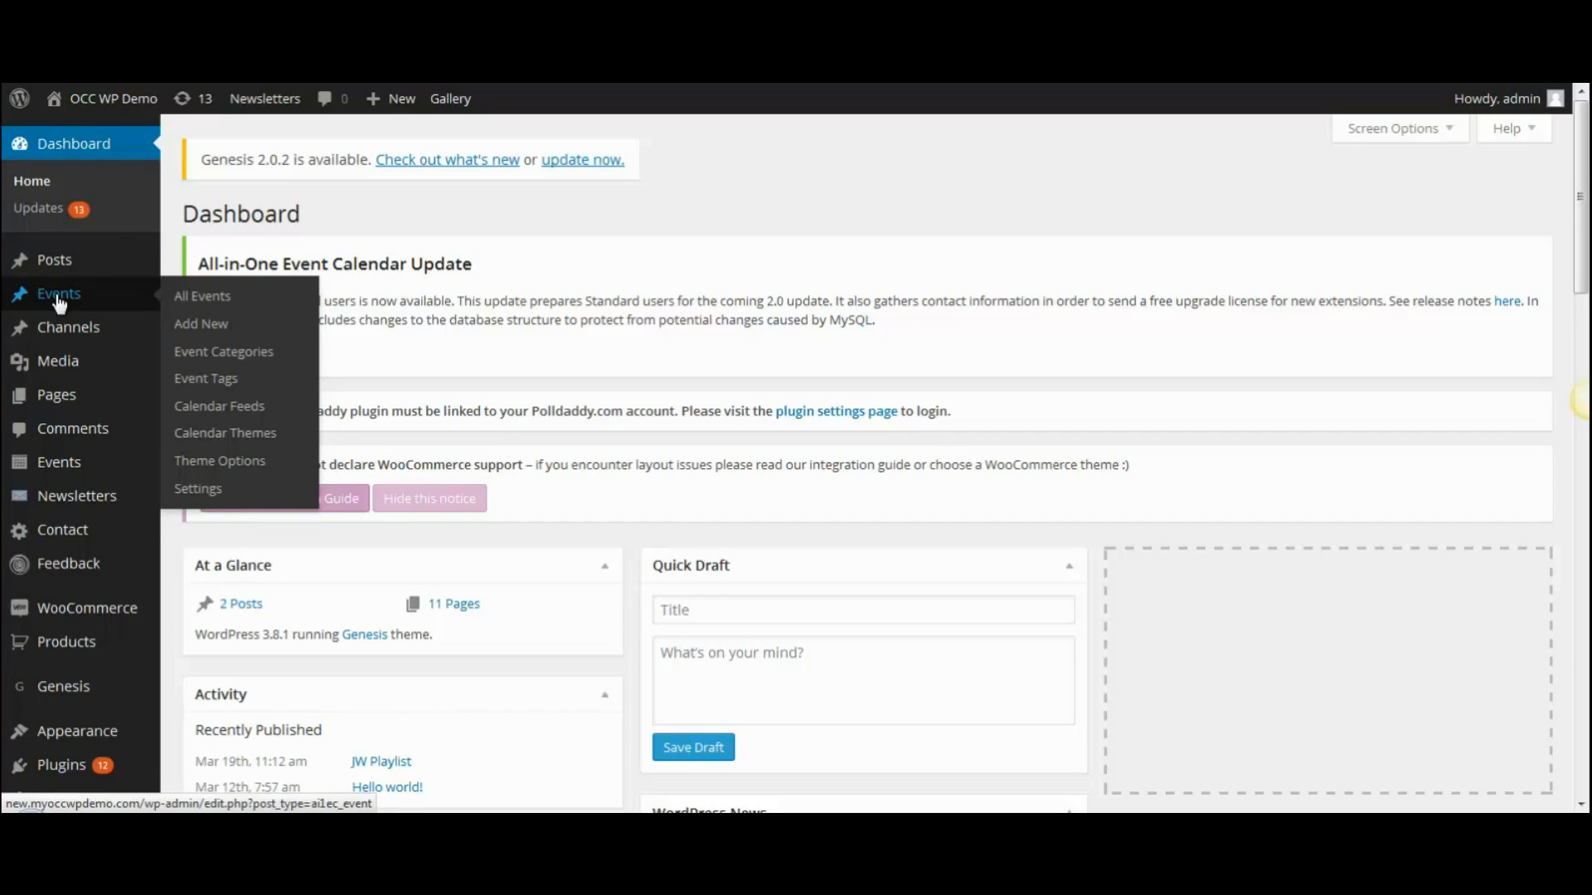
click(203, 331)
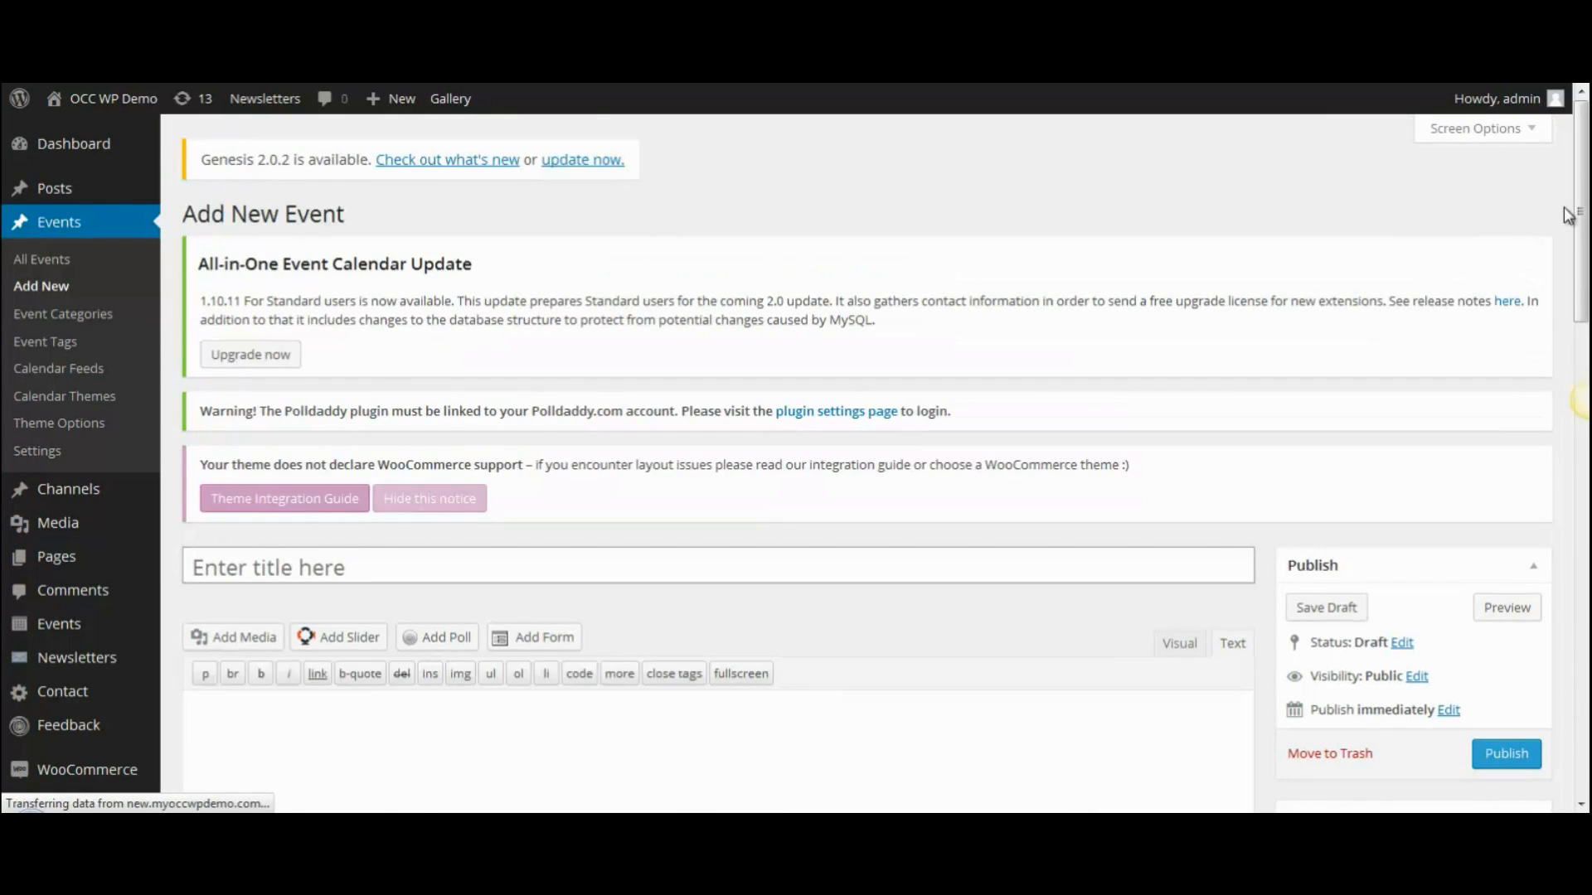
- Title the new event 'Church Picnic'
drag(1582, 211, 1583, 324)
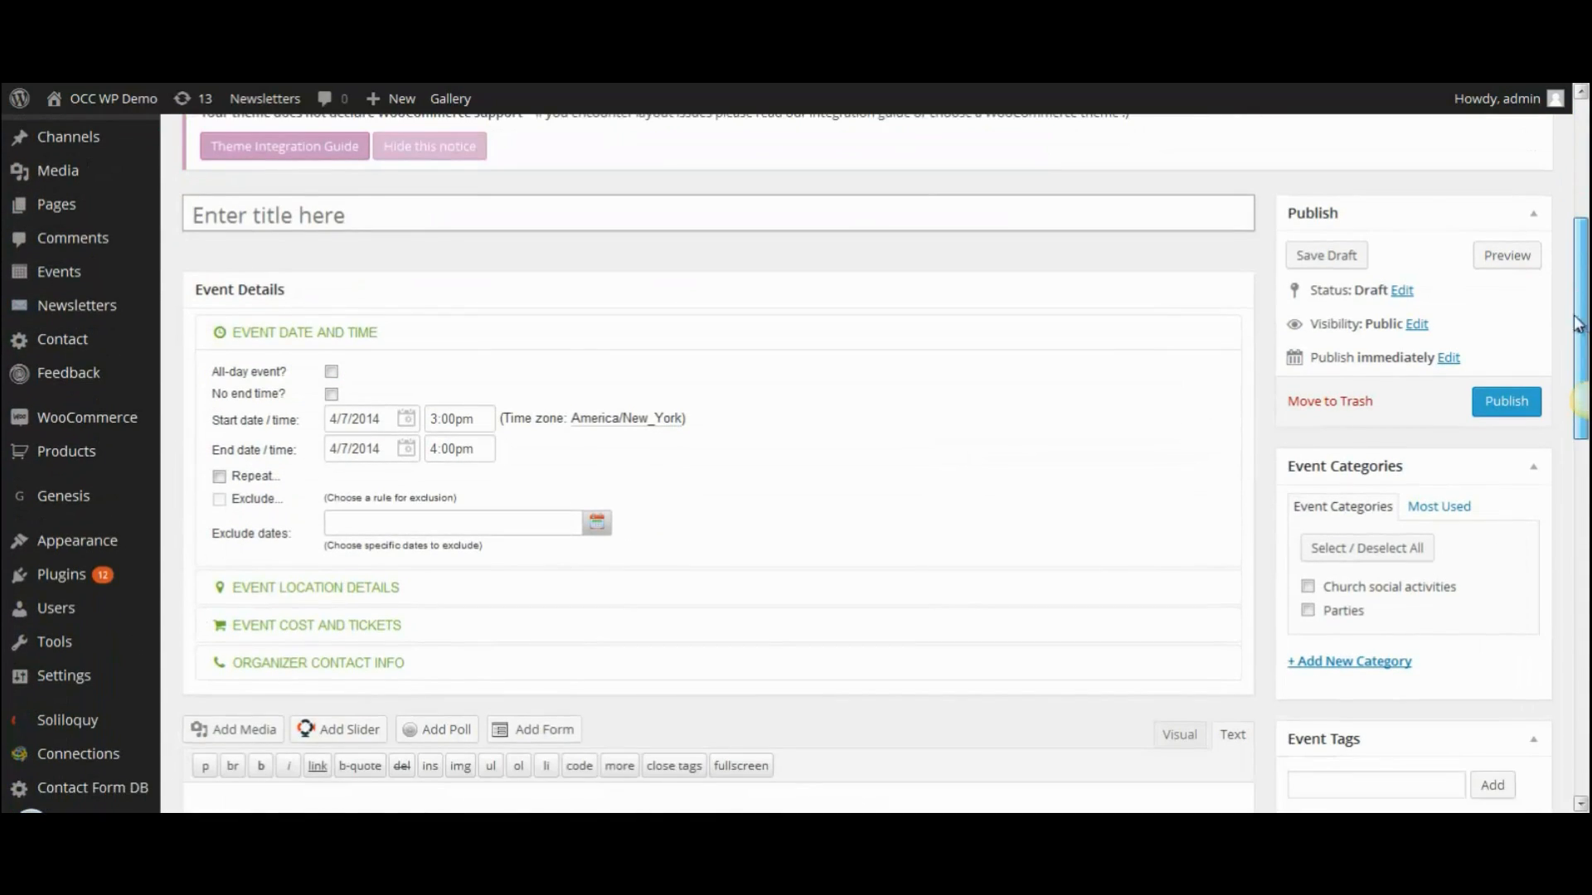
click(403, 217)
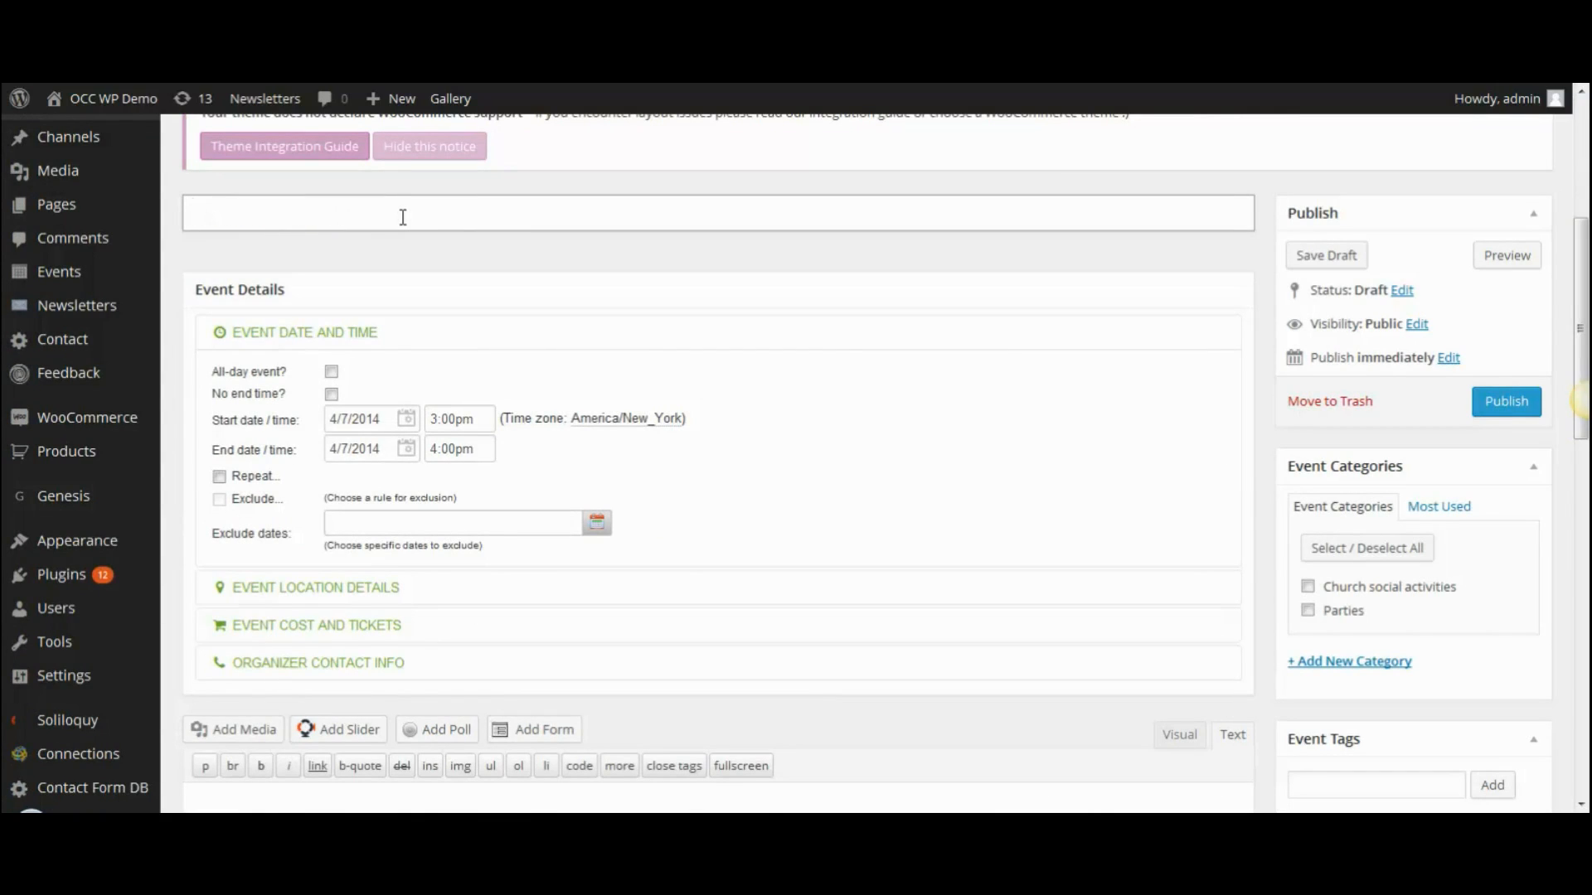
text(Church Picnic)
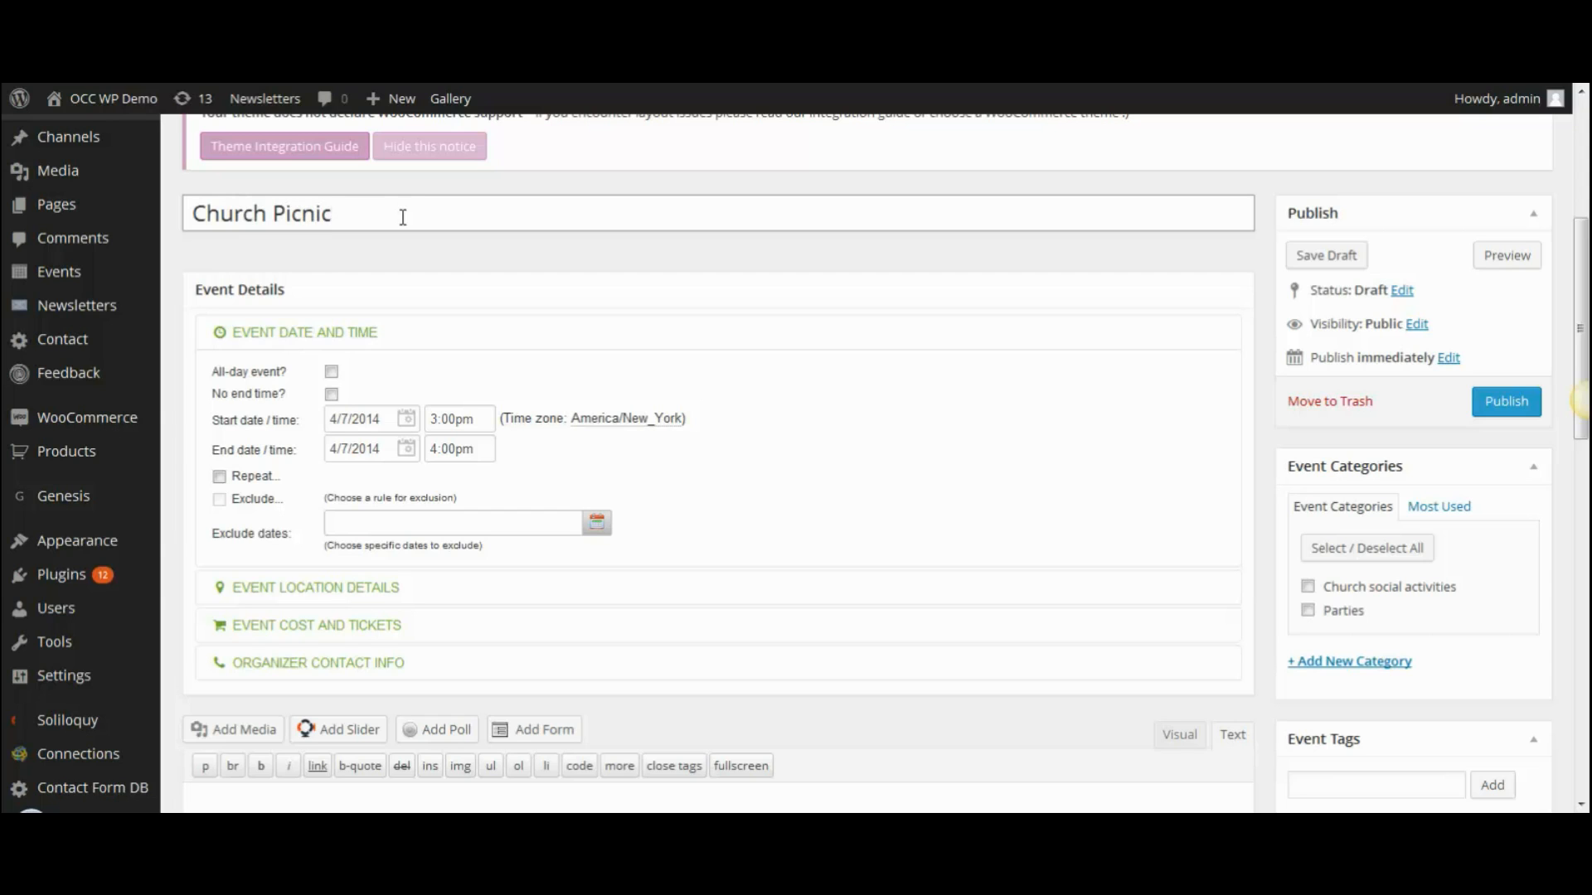
drag(1582, 265, 1583, 312)
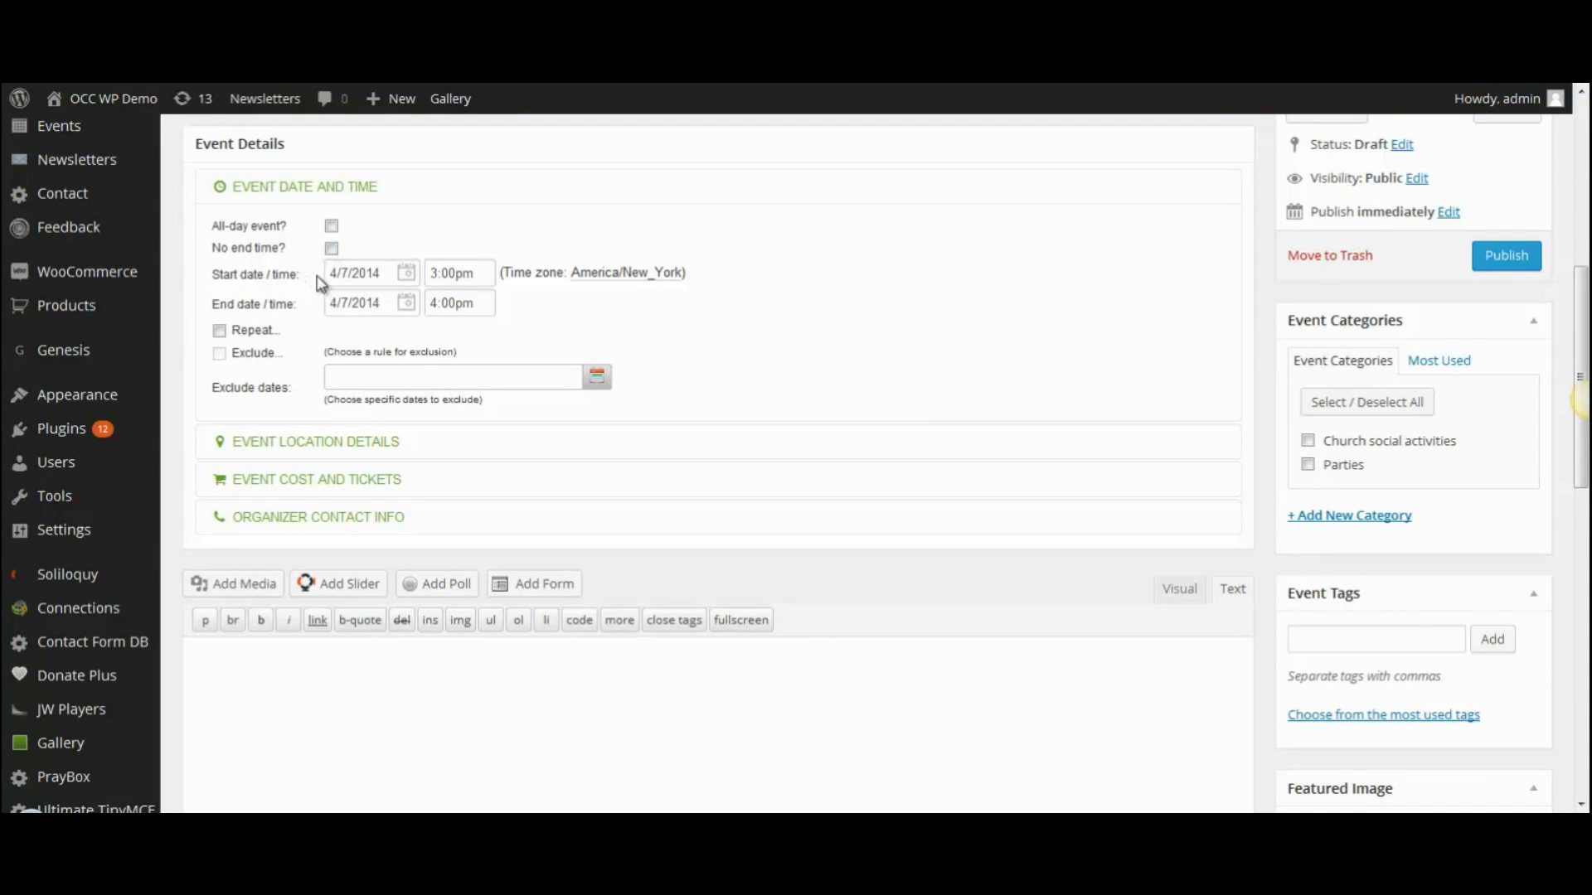
- Schedule the event for April 12, 2014, from 12:00pm to 2:00pm
click(385, 273)
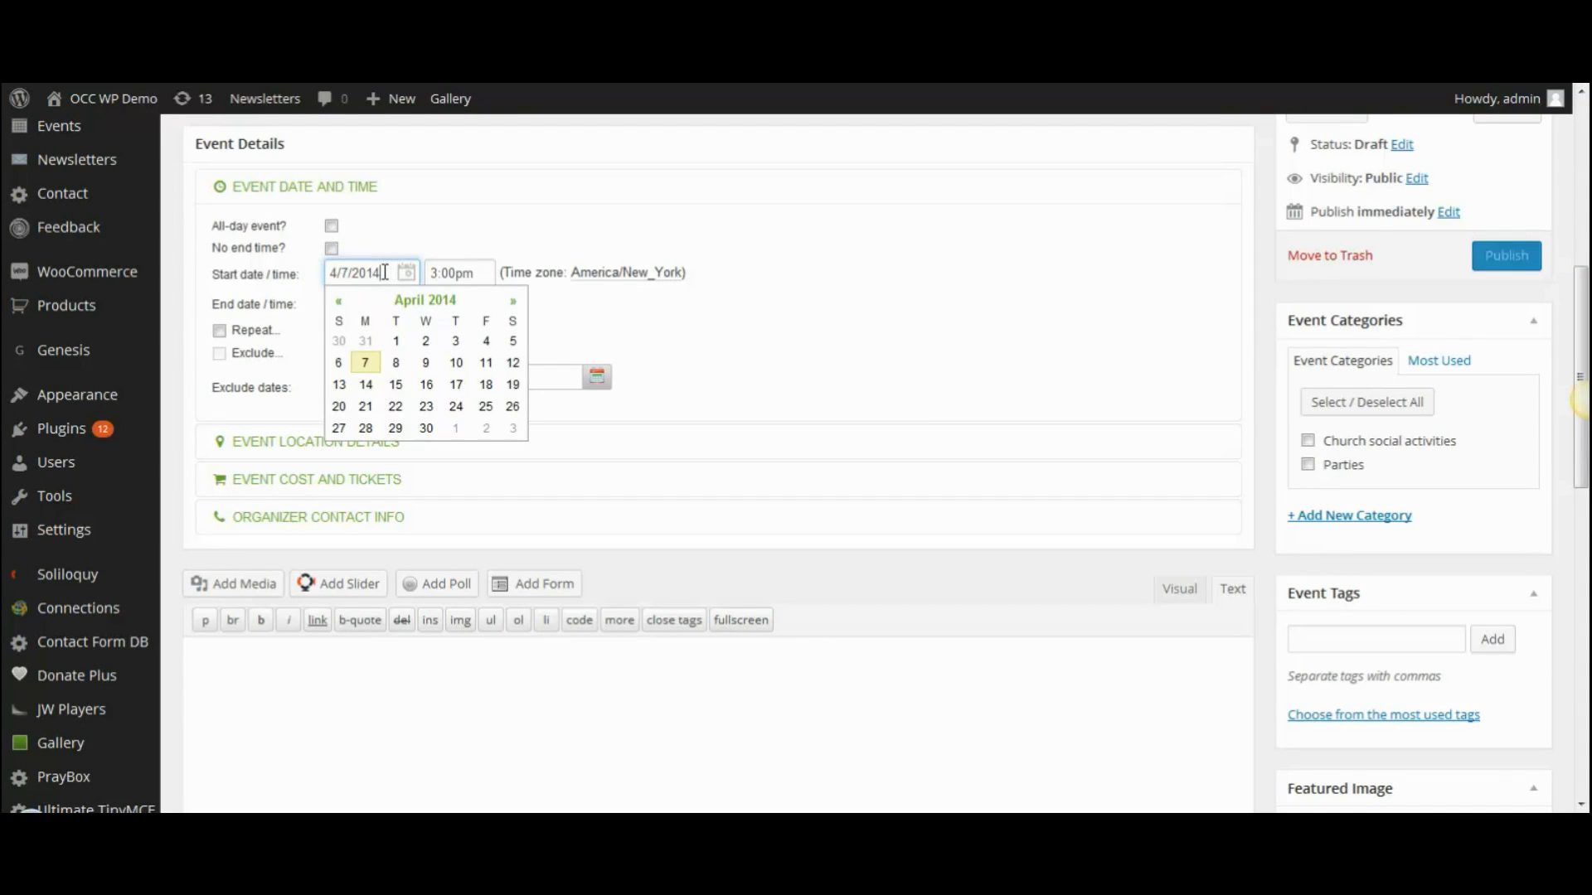
click(513, 364)
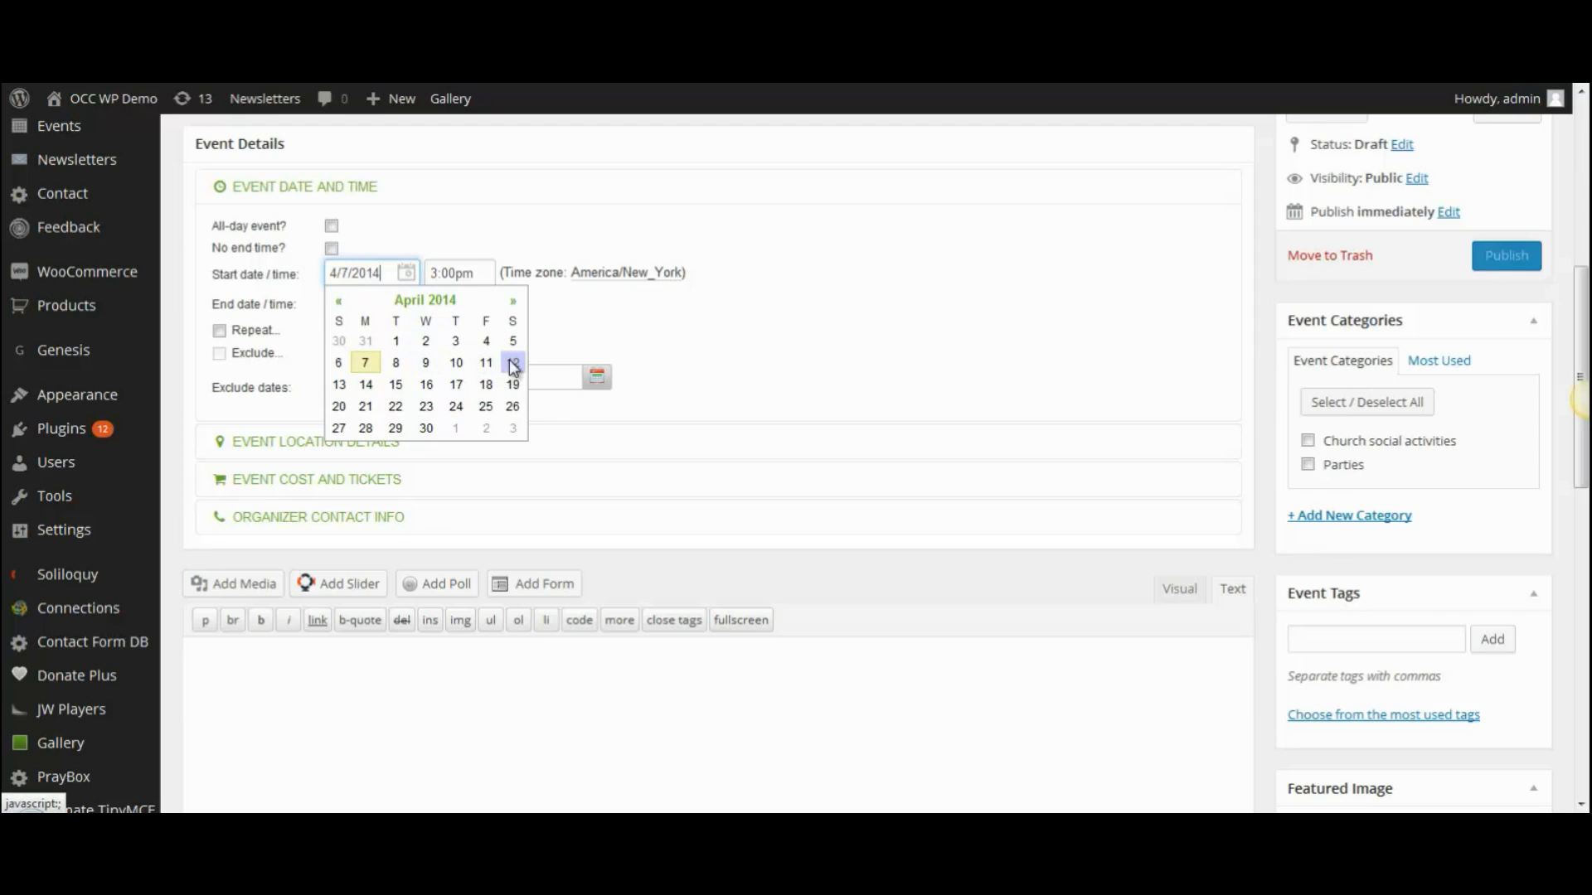
click(482, 272)
click(526, 294)
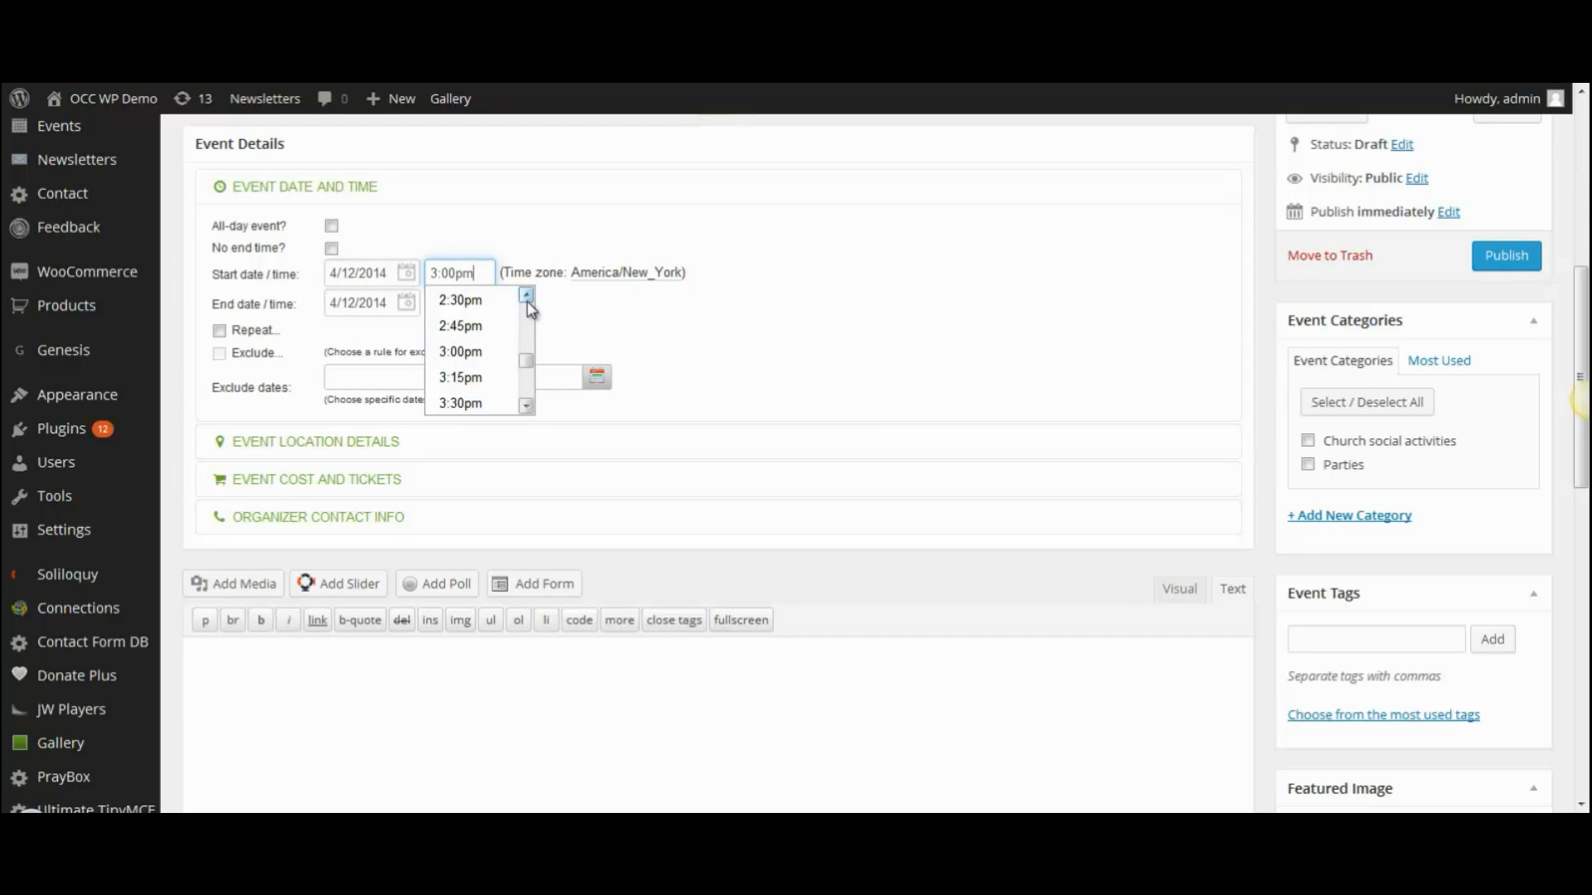
click(527, 295)
click(526, 295)
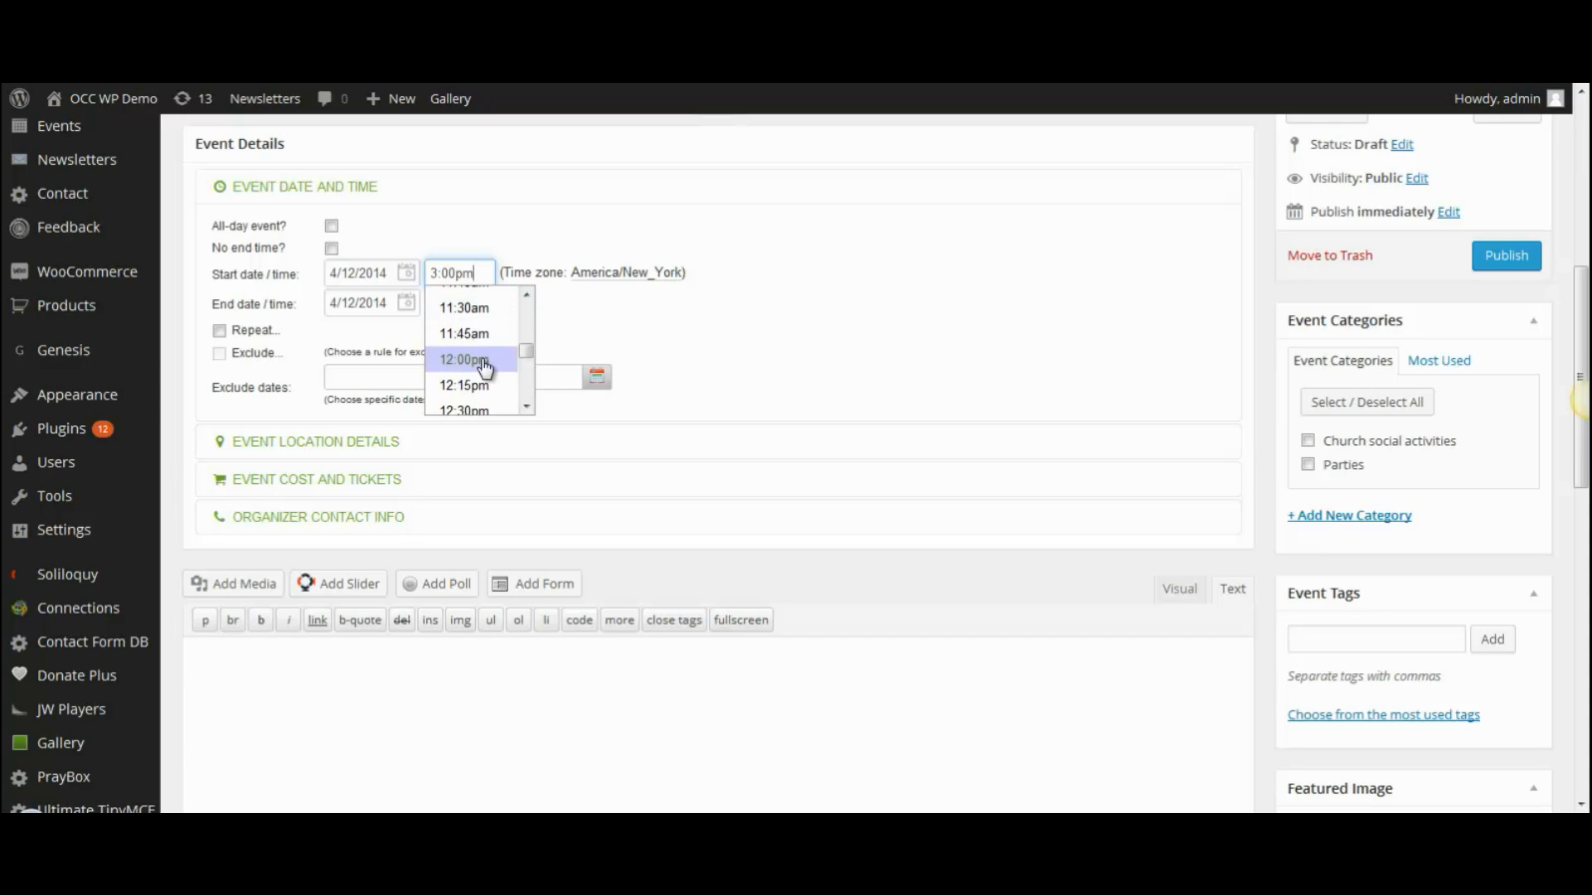
click(486, 359)
click(482, 305)
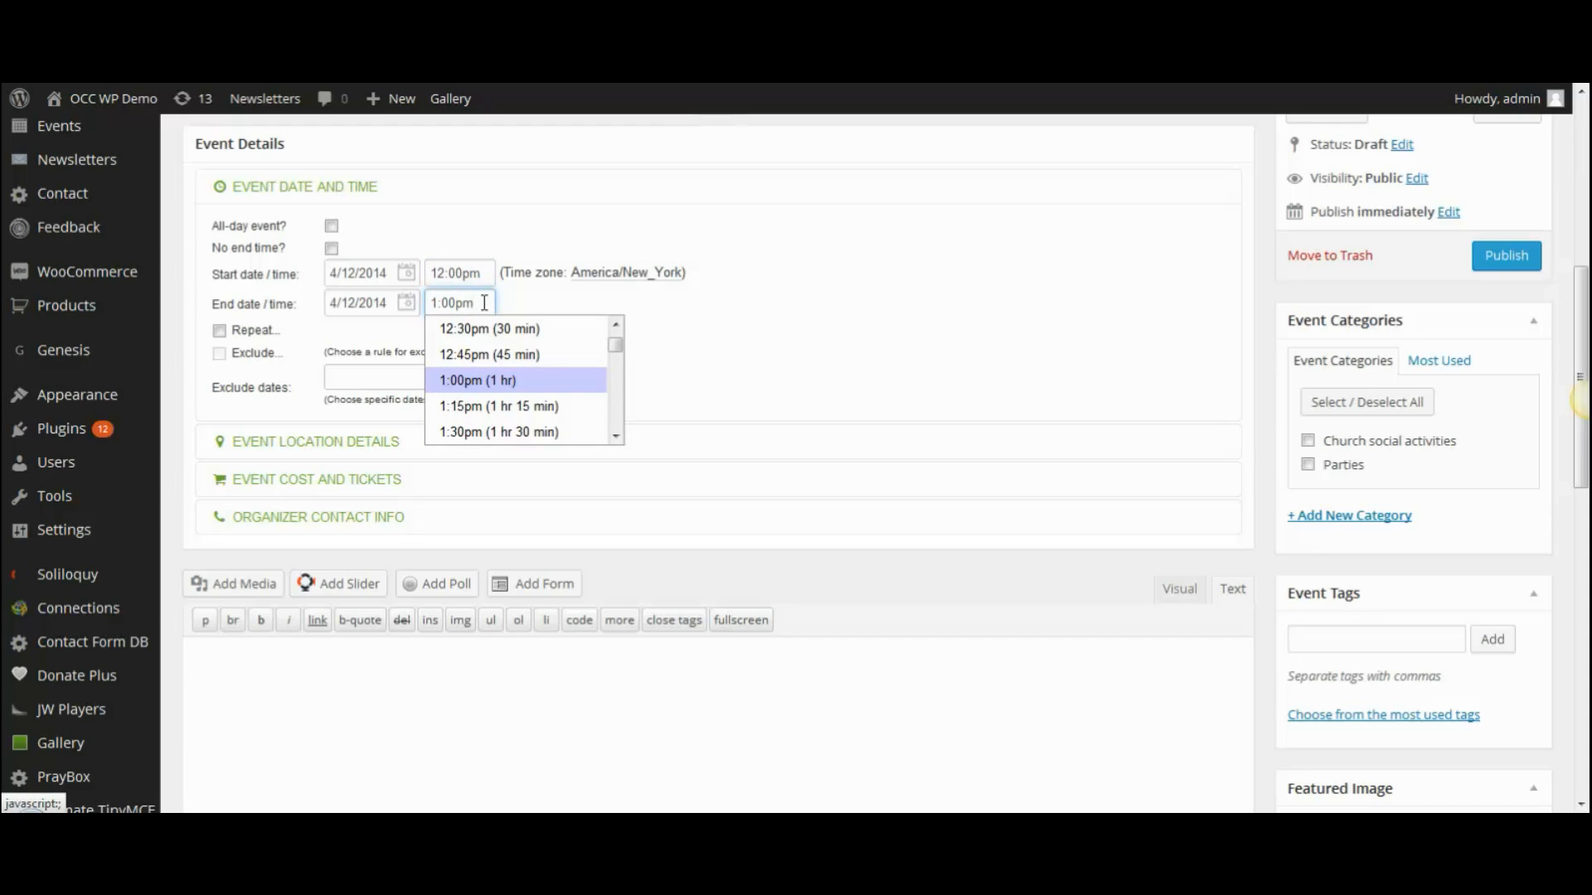
click(617, 435)
click(618, 434)
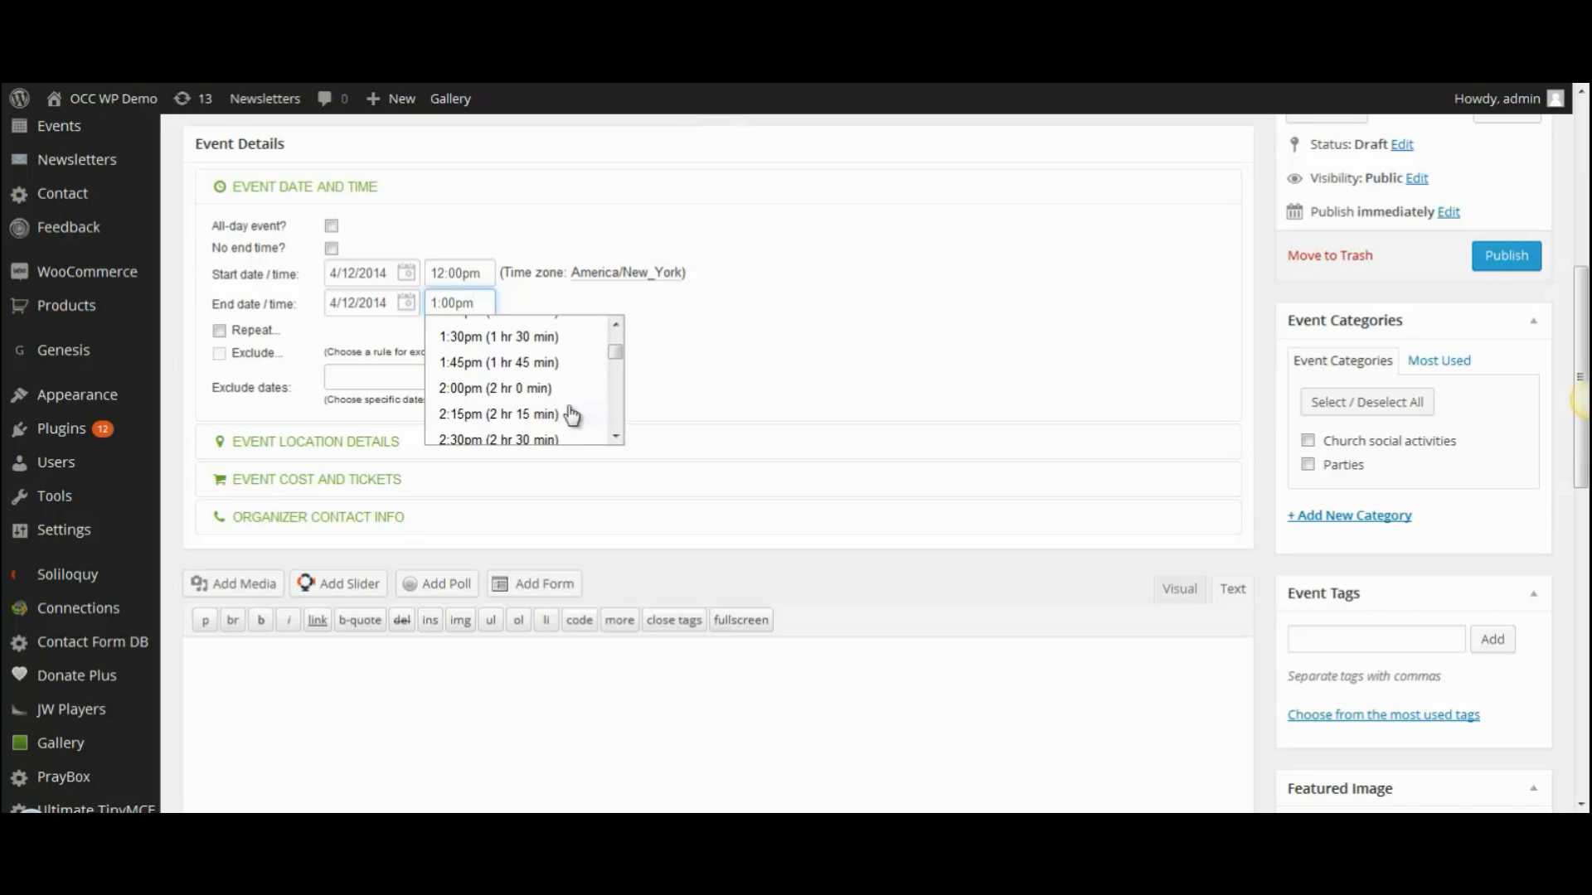
click(514, 393)
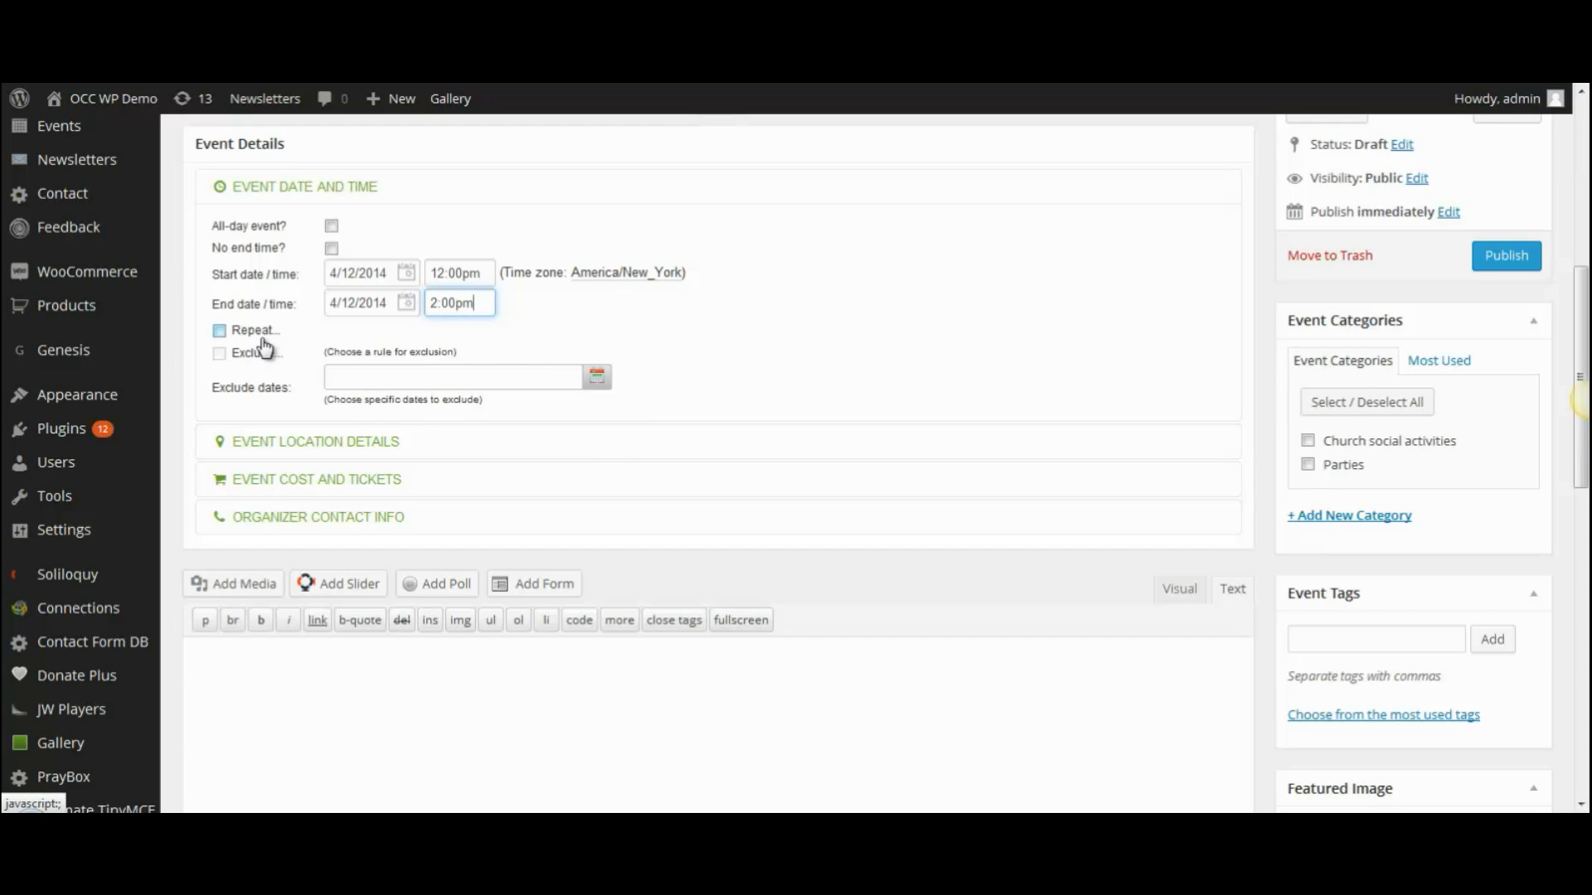
- Make the event repeat monthly on every 2nd Saturday, with no end
click(220, 330)
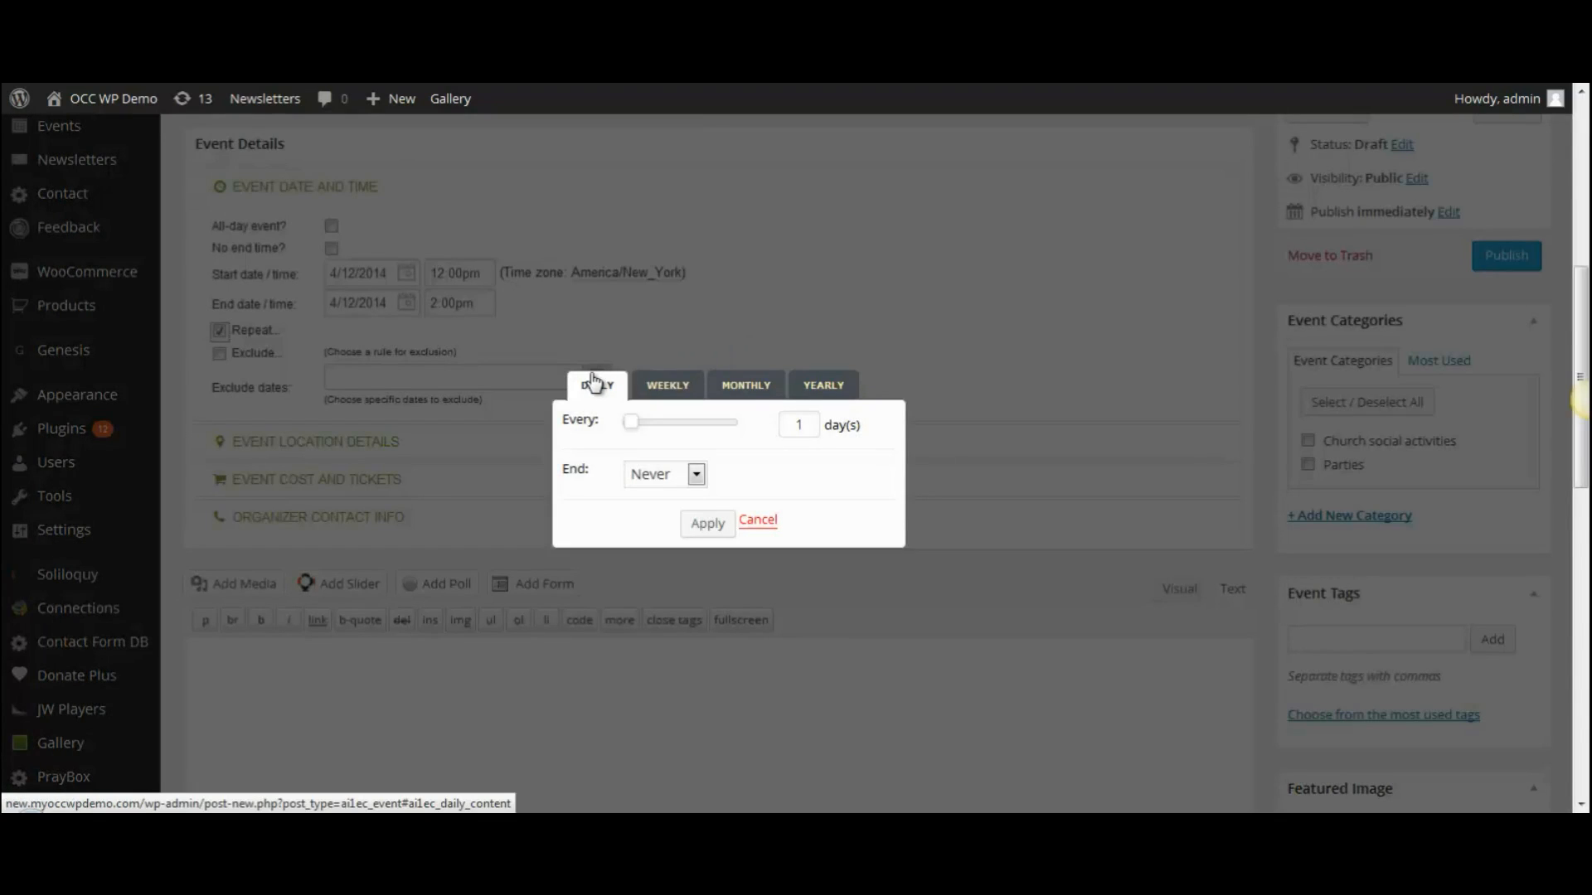
click(742, 389)
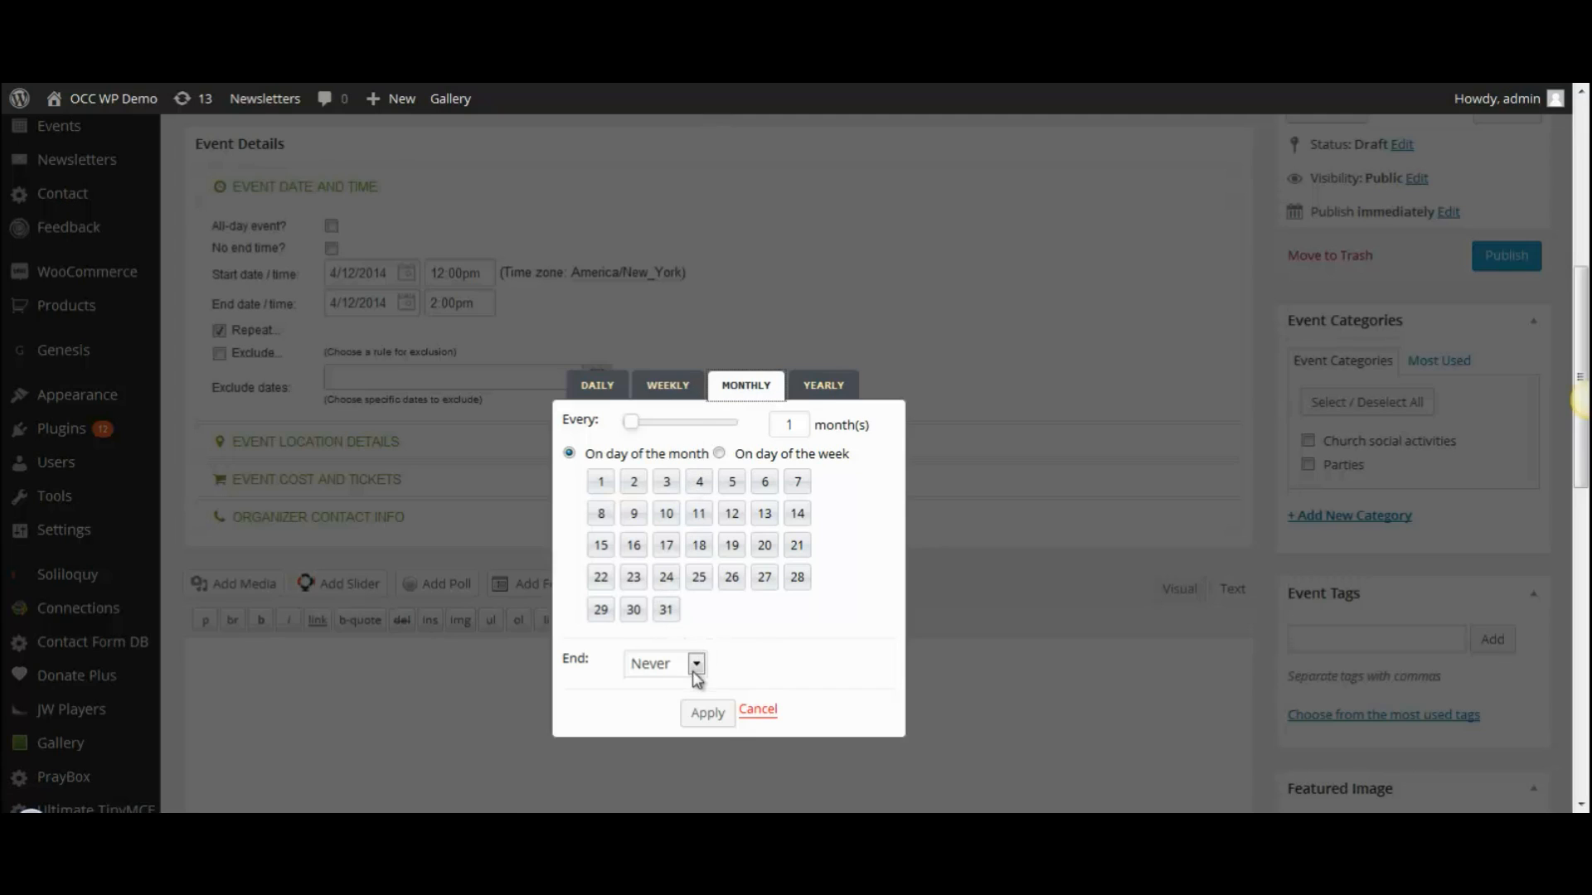
click(718, 453)
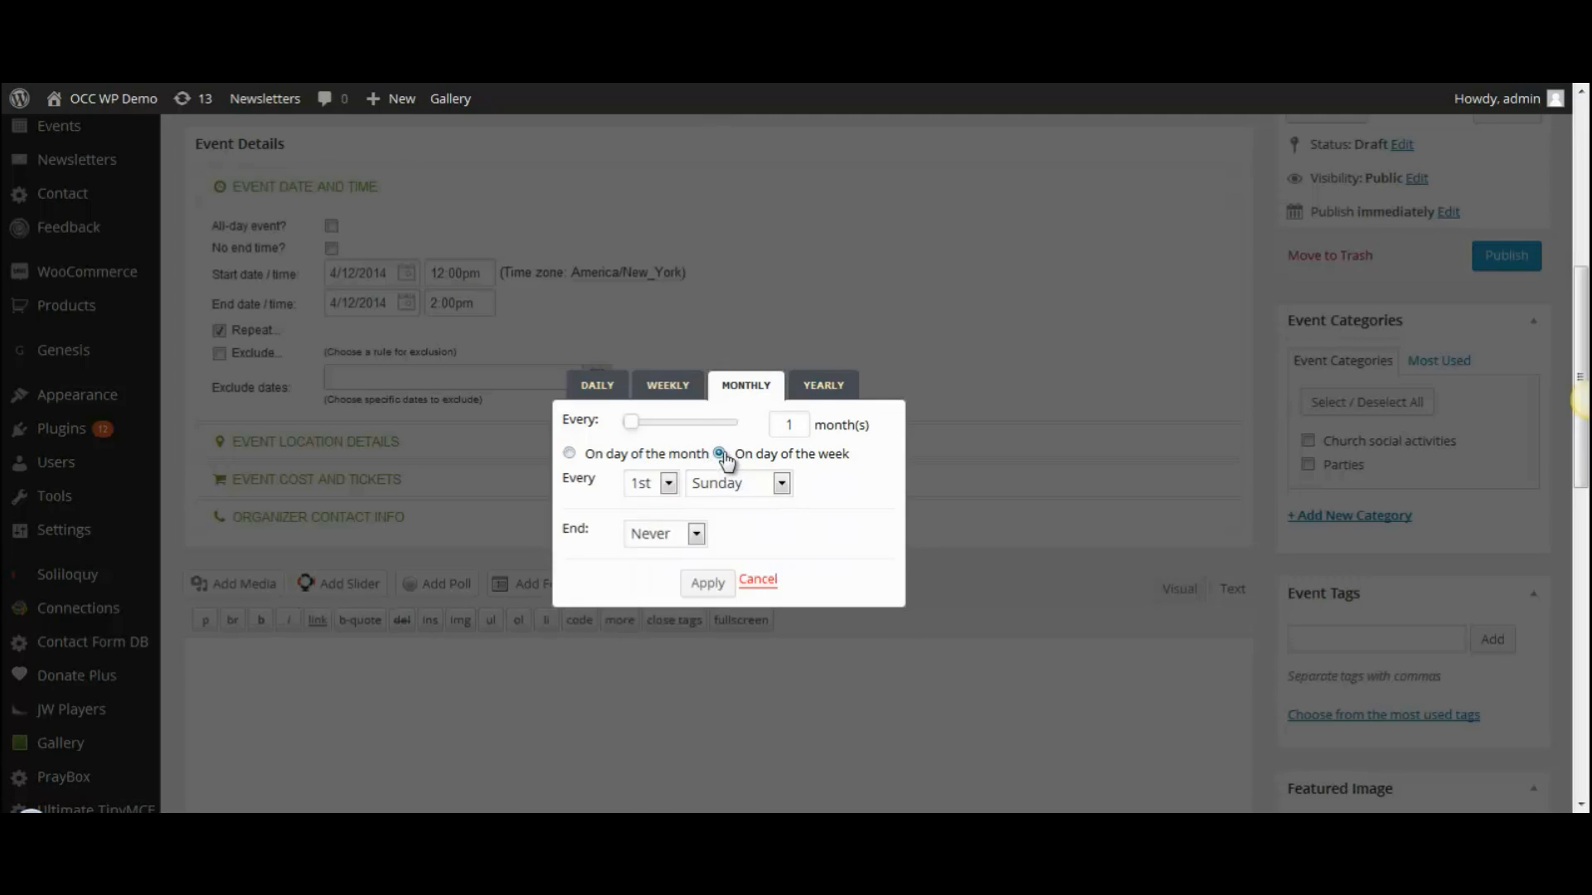
click(669, 484)
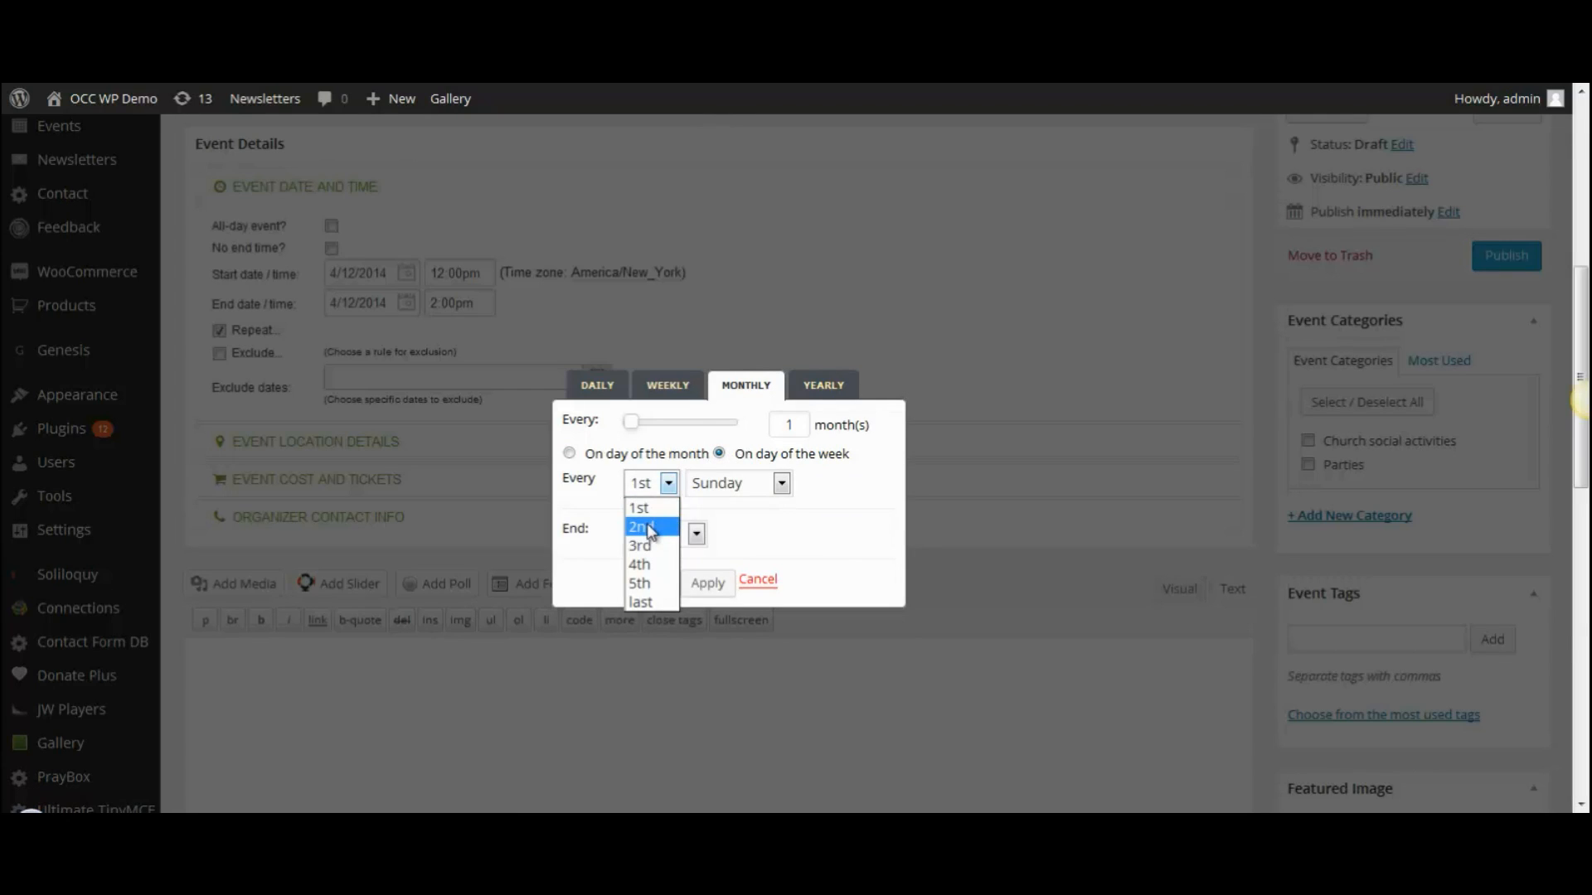
click(653, 527)
click(782, 485)
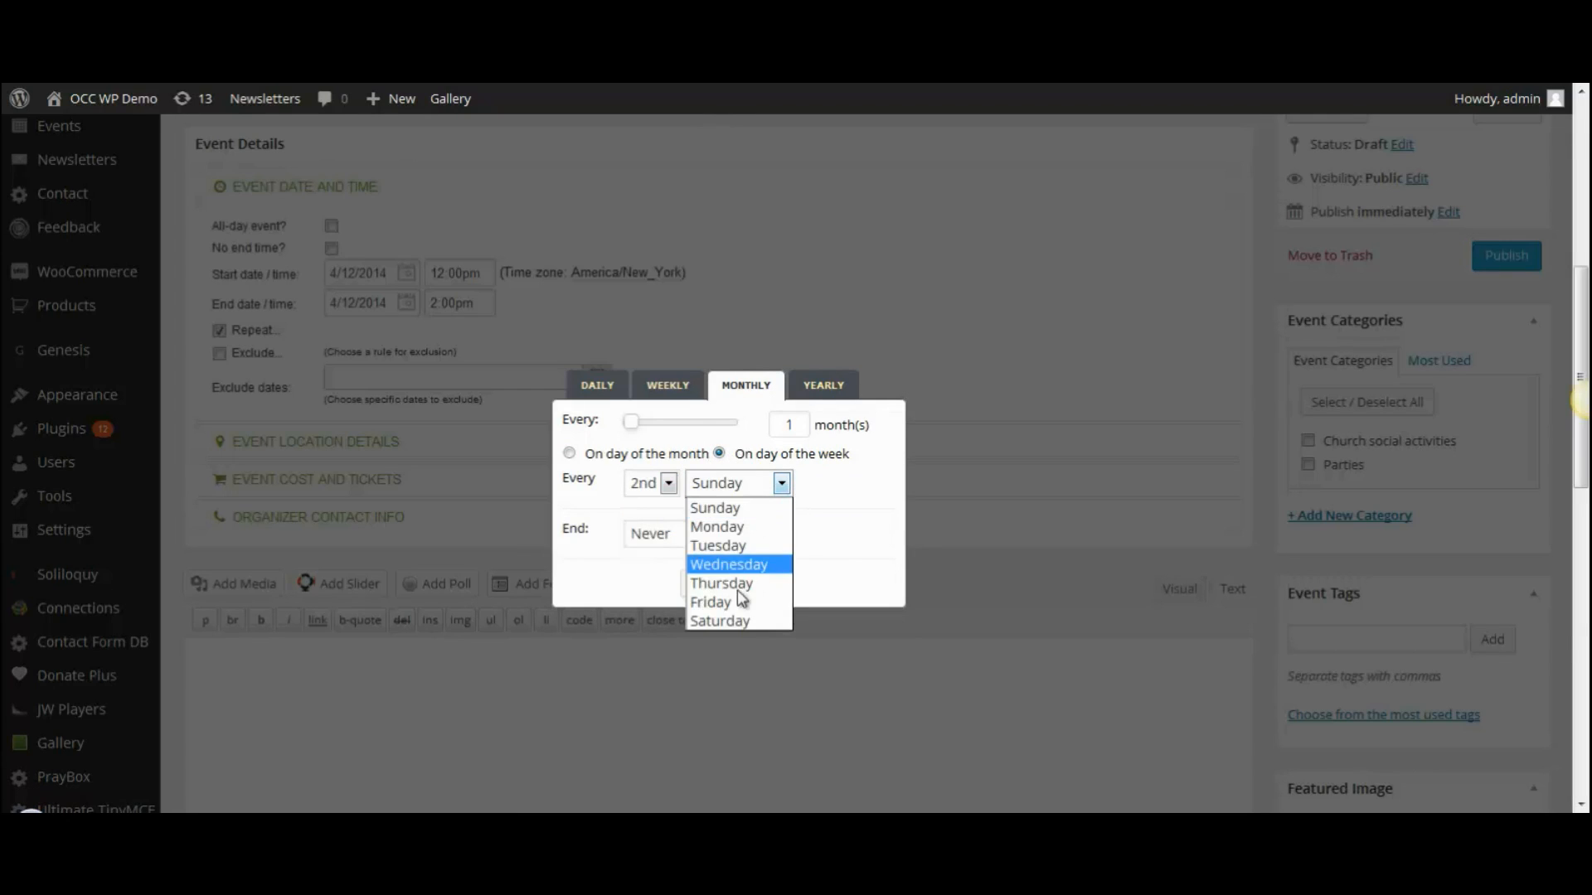
click(729, 621)
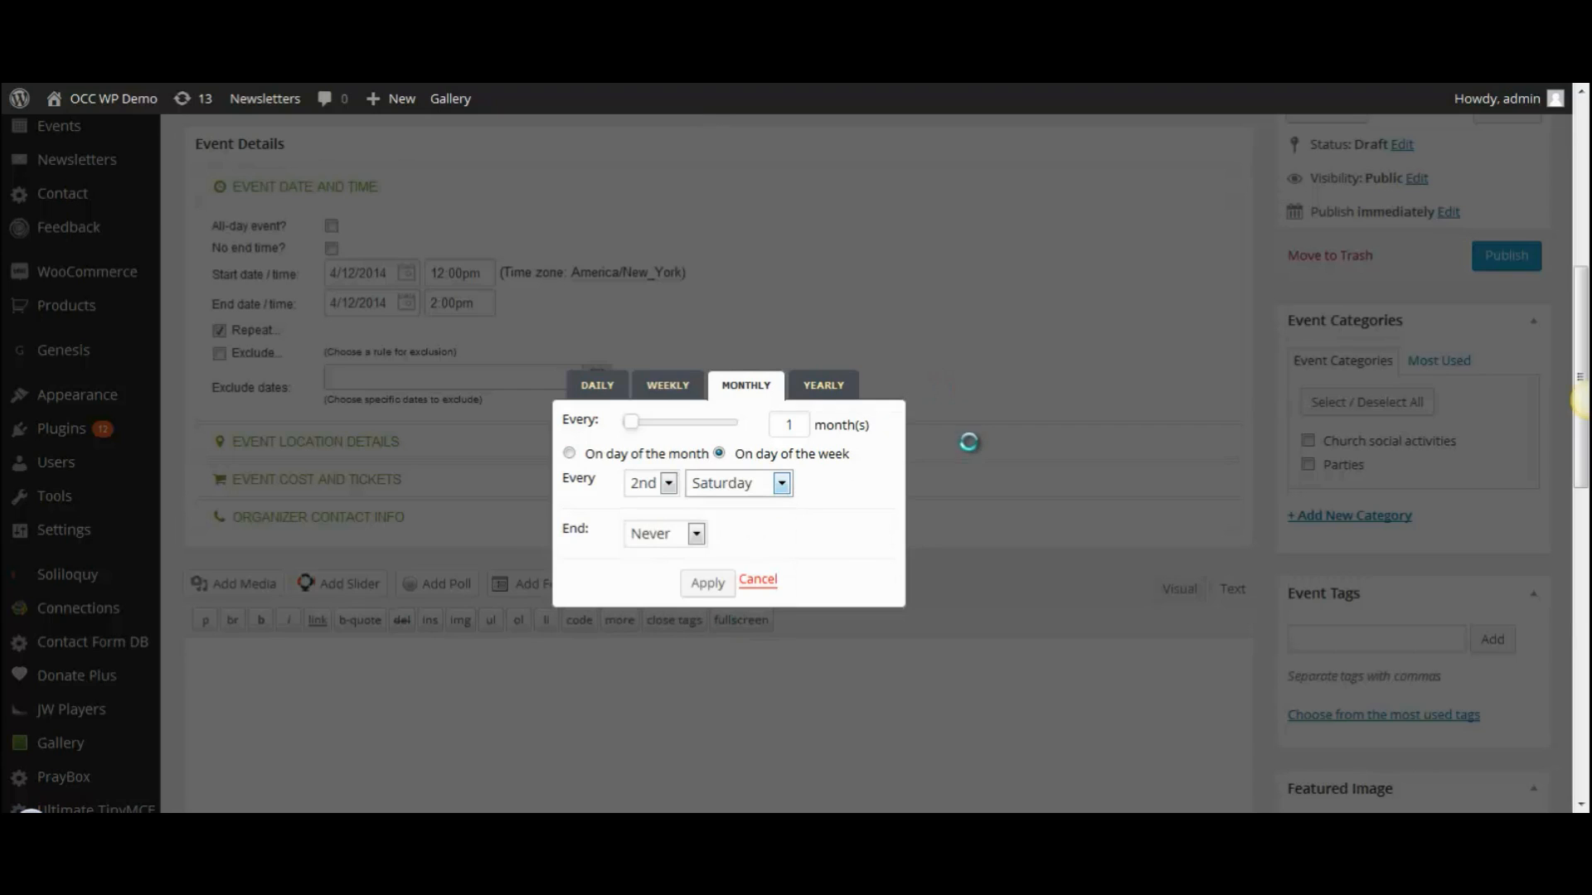
click(708, 584)
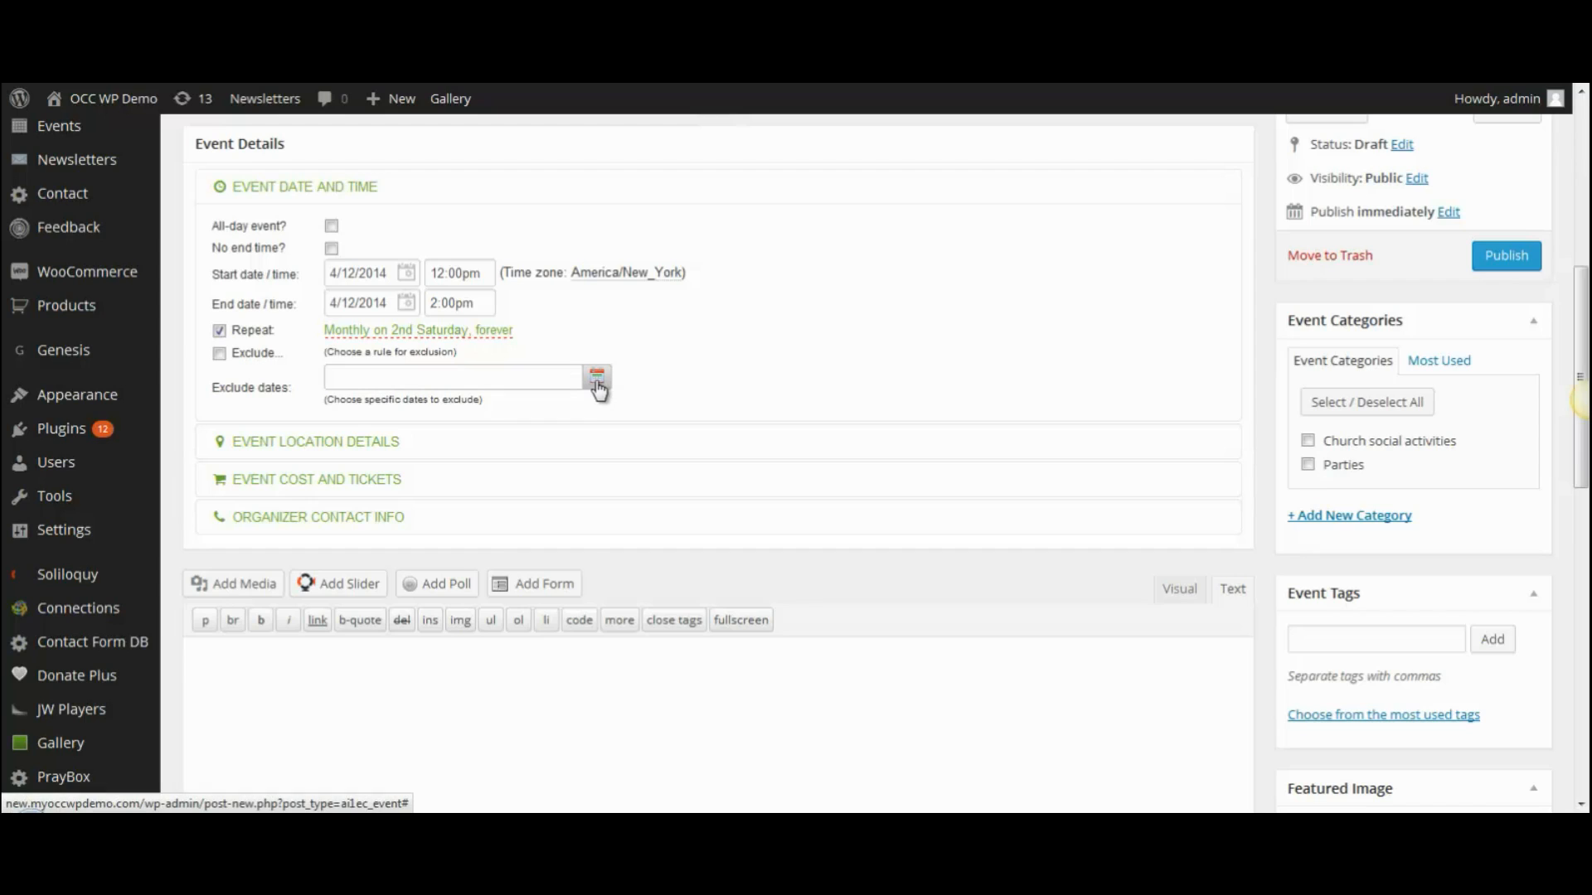
- Set the venue to Church campus, enter its street address, and enable Show Google Map
click(246, 450)
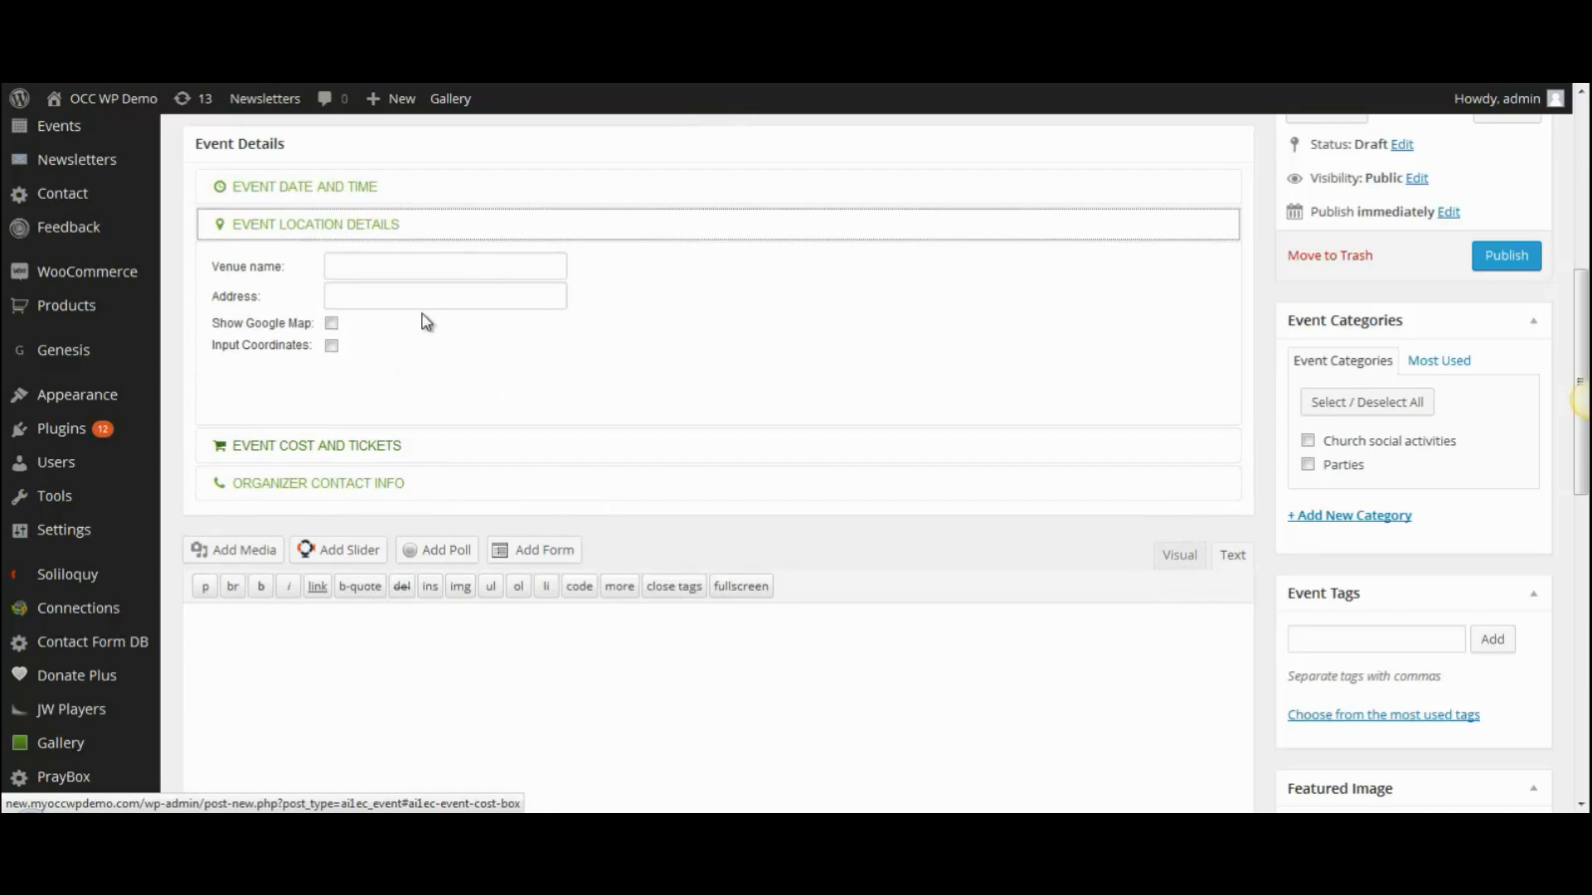
click(371, 269)
text(Church campus)
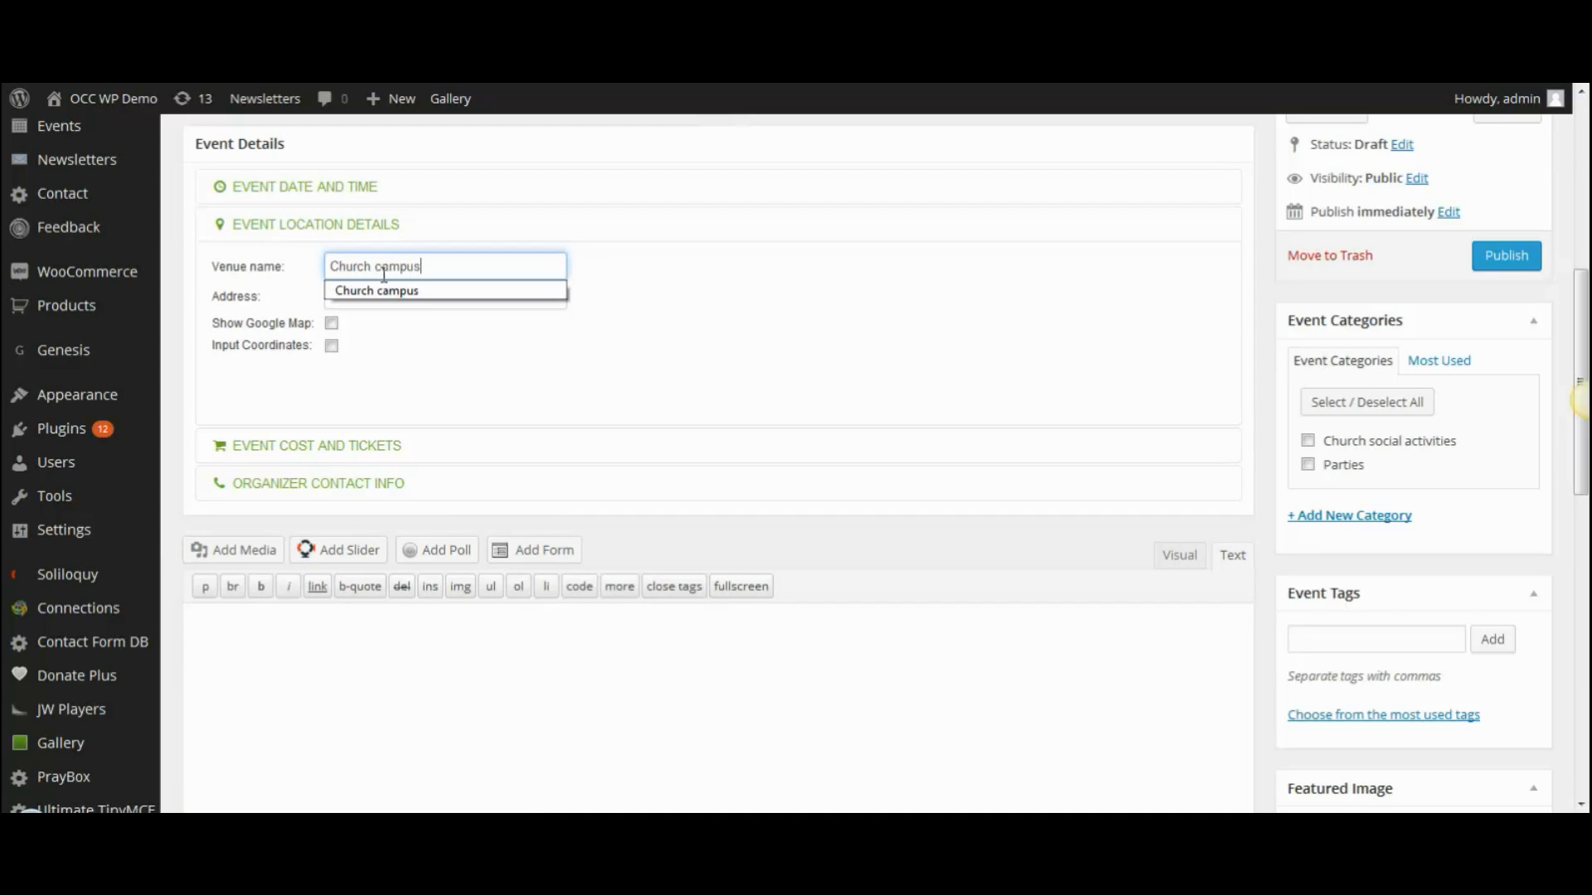
click(377, 290)
click(368, 296)
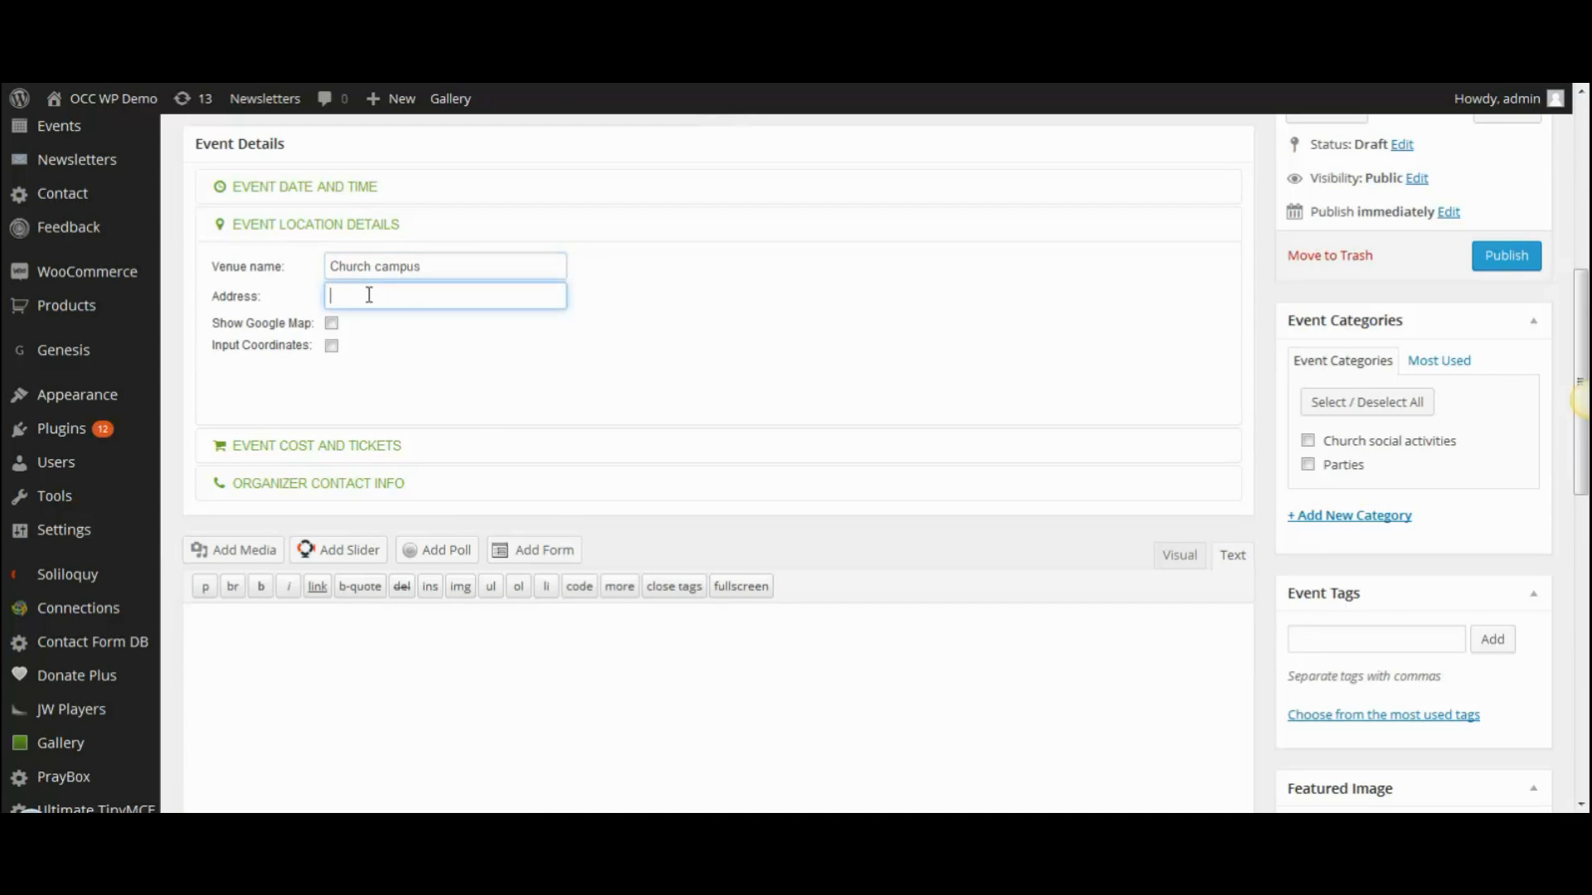
text(987 Main Street, Anytown FL)
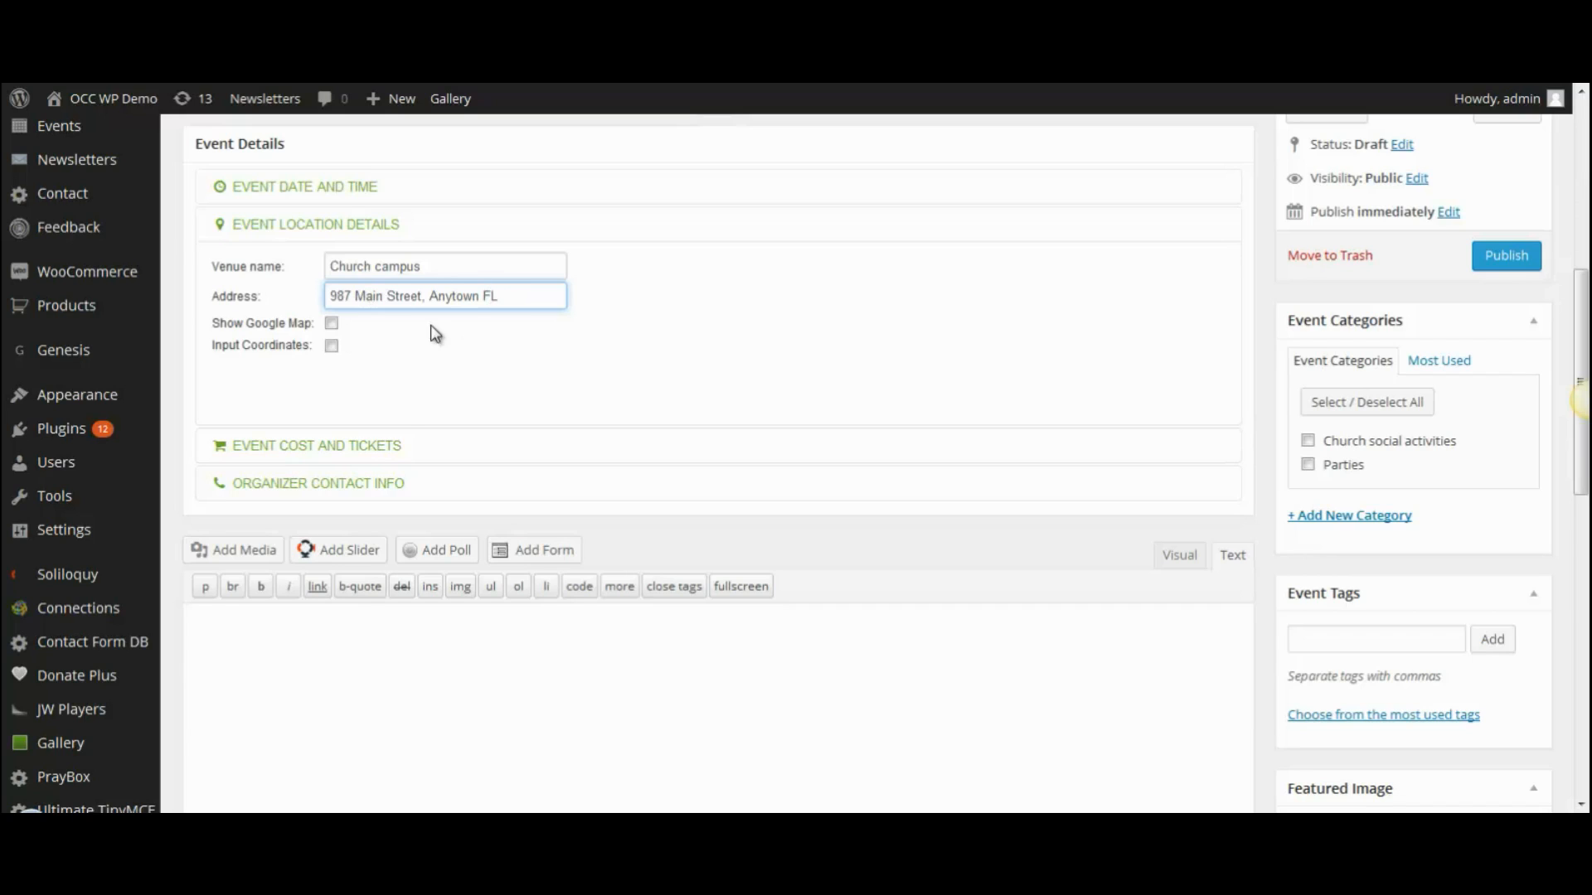
click(331, 325)
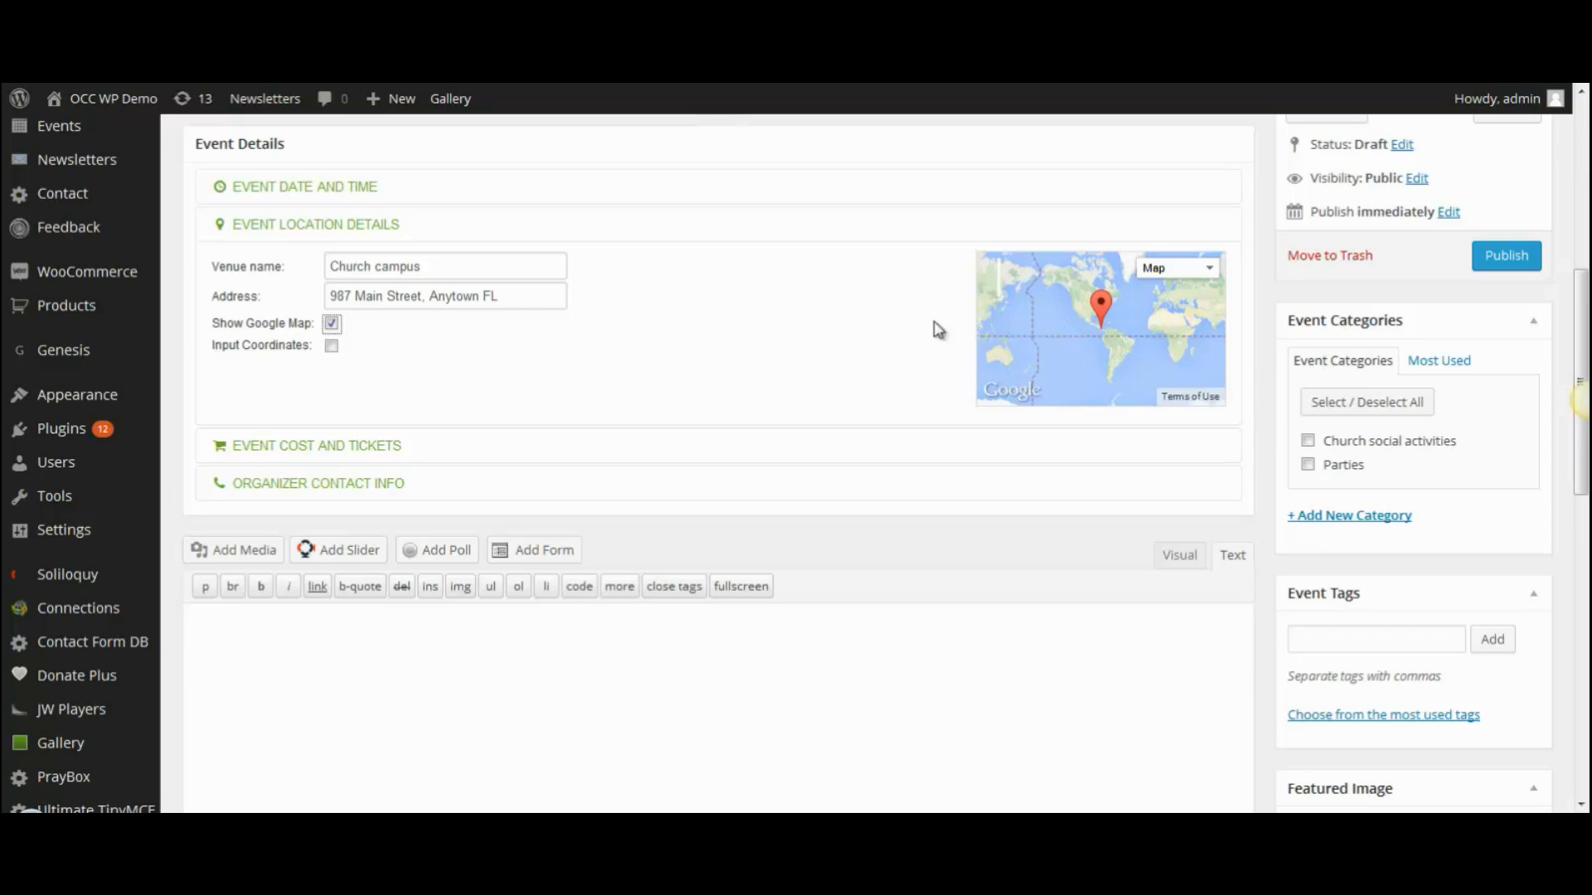
click(243, 448)
- Enter the cost '$4 per person or $15 for a family of four'
click(348, 301)
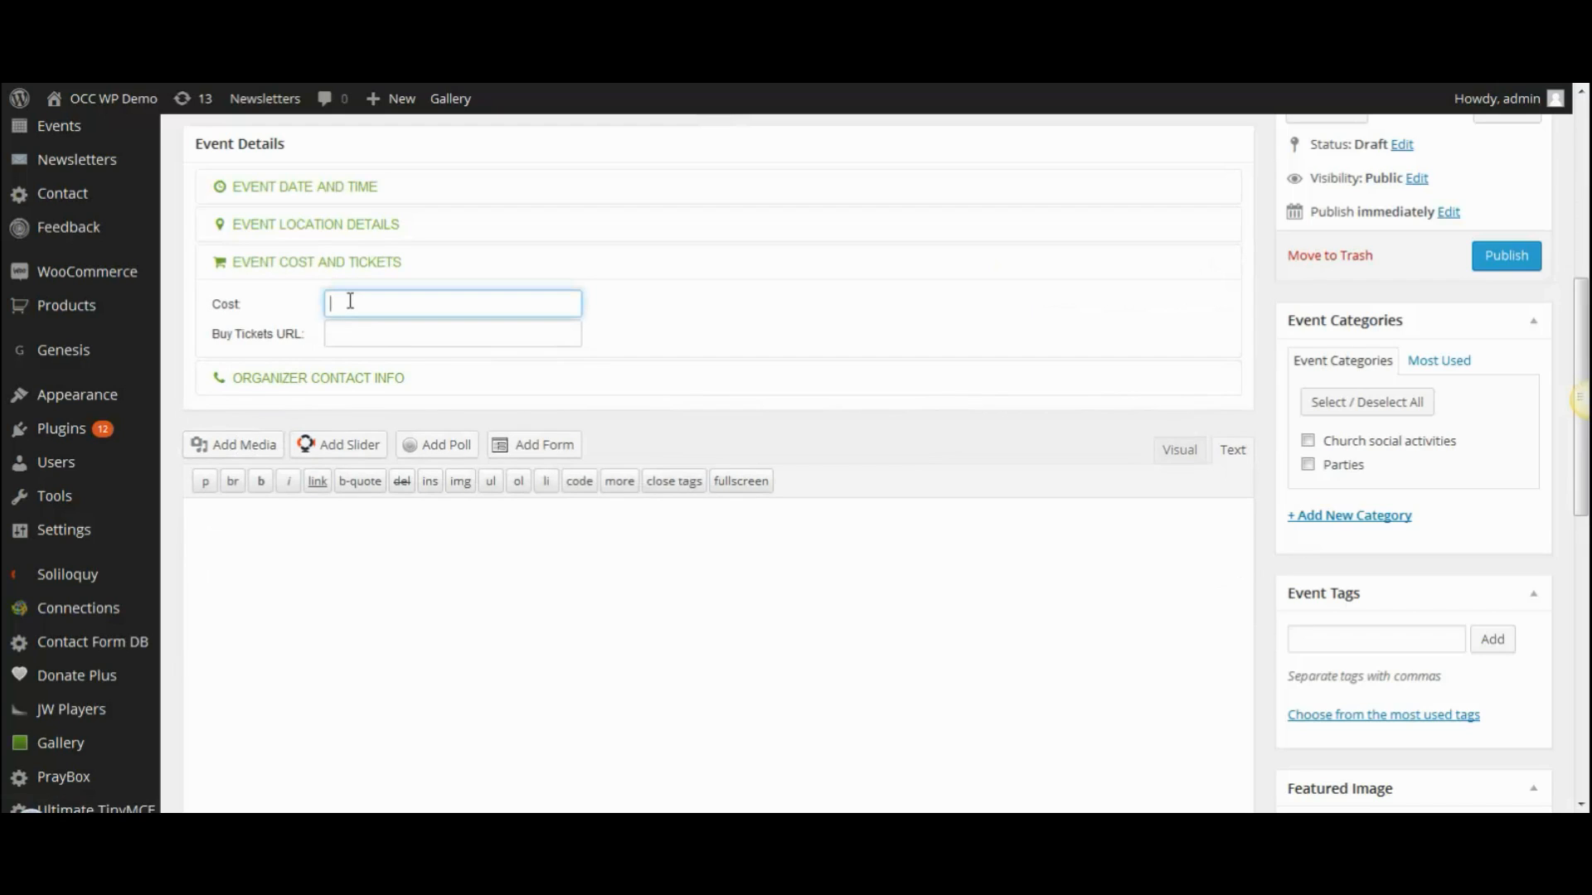
text($4 per person or $15 for a family )
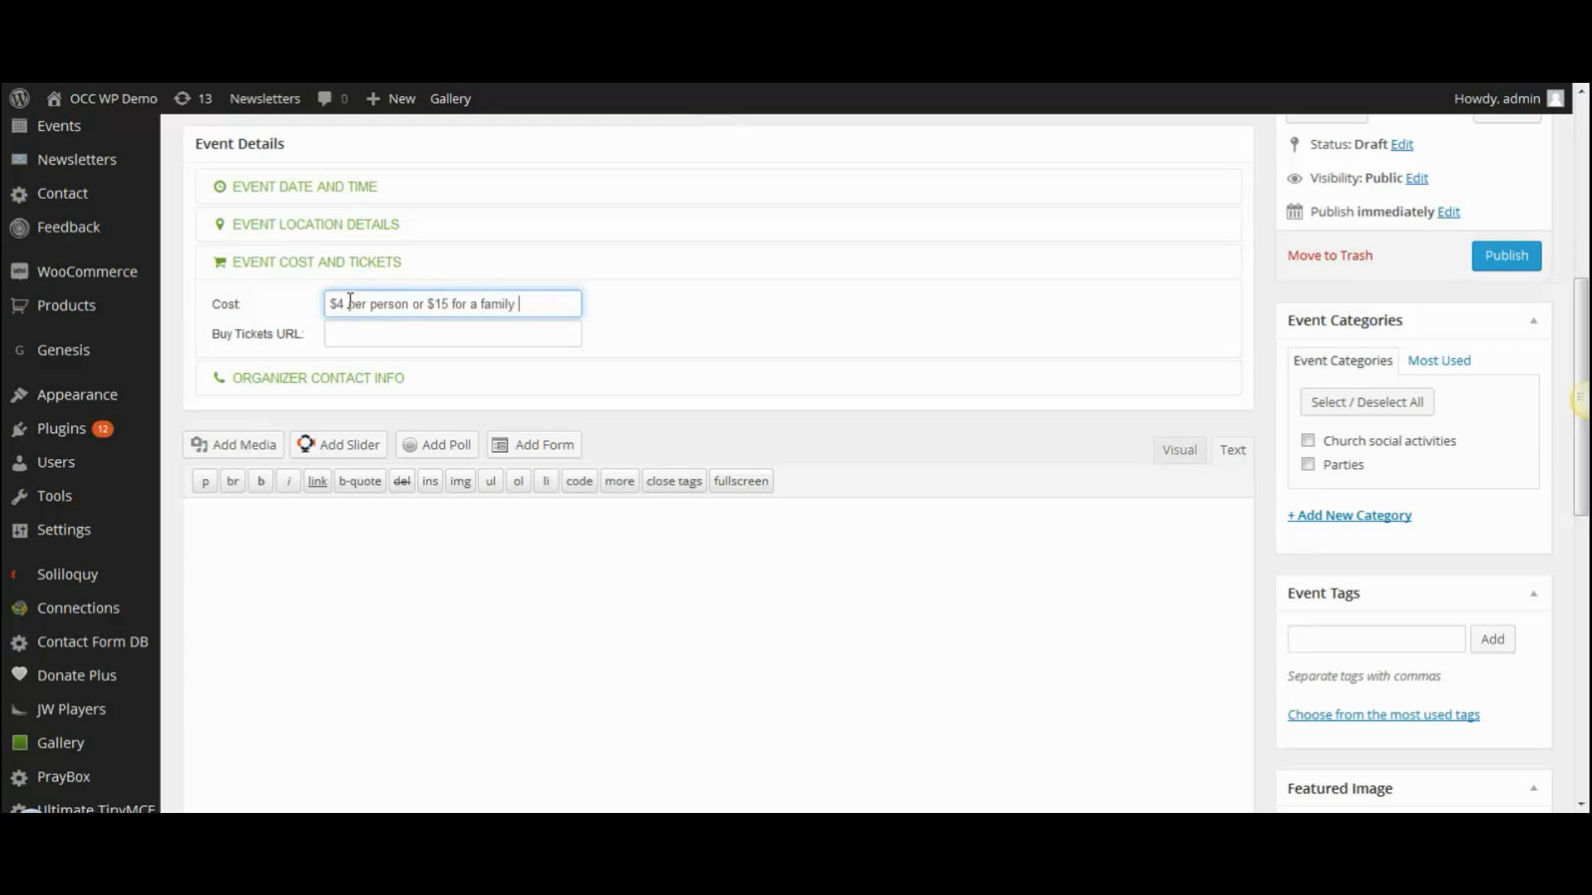
text(of four)
click(363, 330)
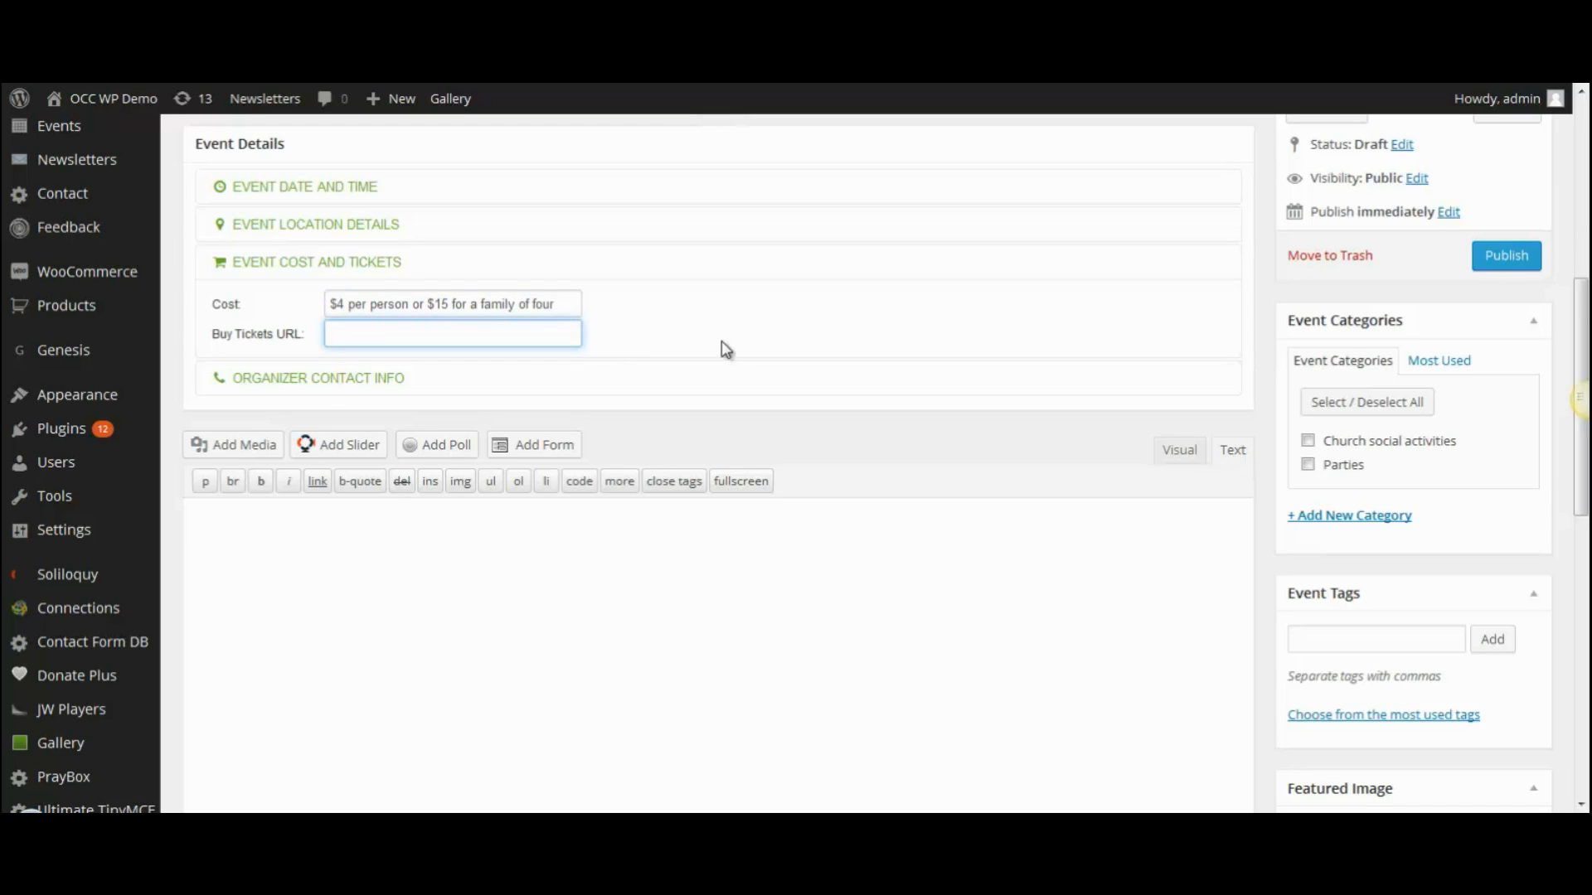
- Enter the organizer's contact name, phone number and e-mail in Organizer Contact Info
click(307, 383)
click(357, 336)
text(John Smith)
key(Tab)
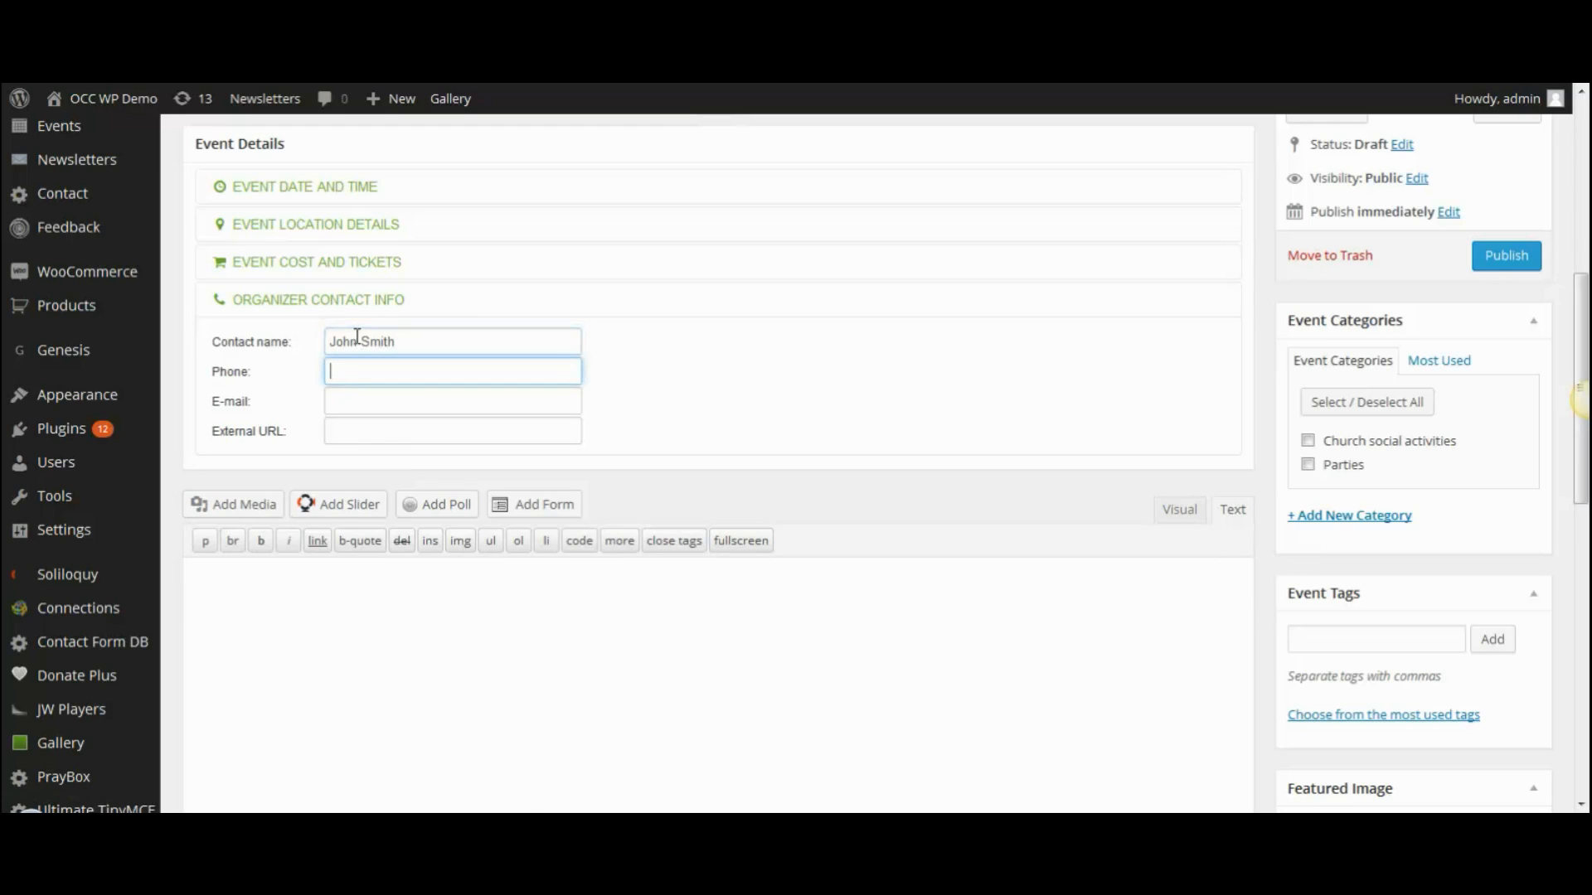
click(331, 400)
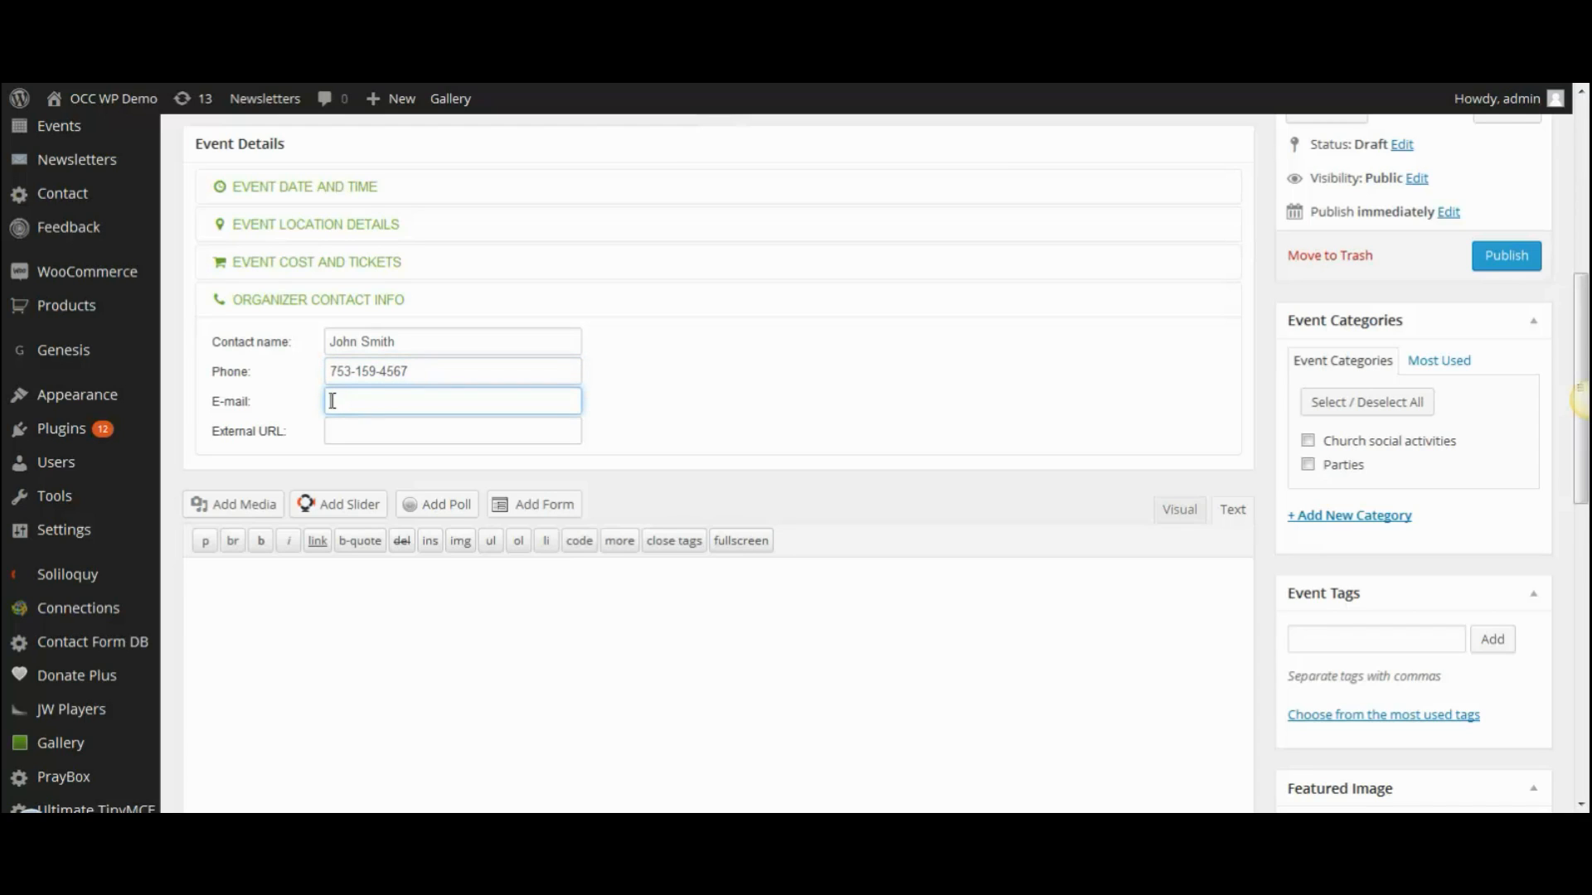
click(357, 432)
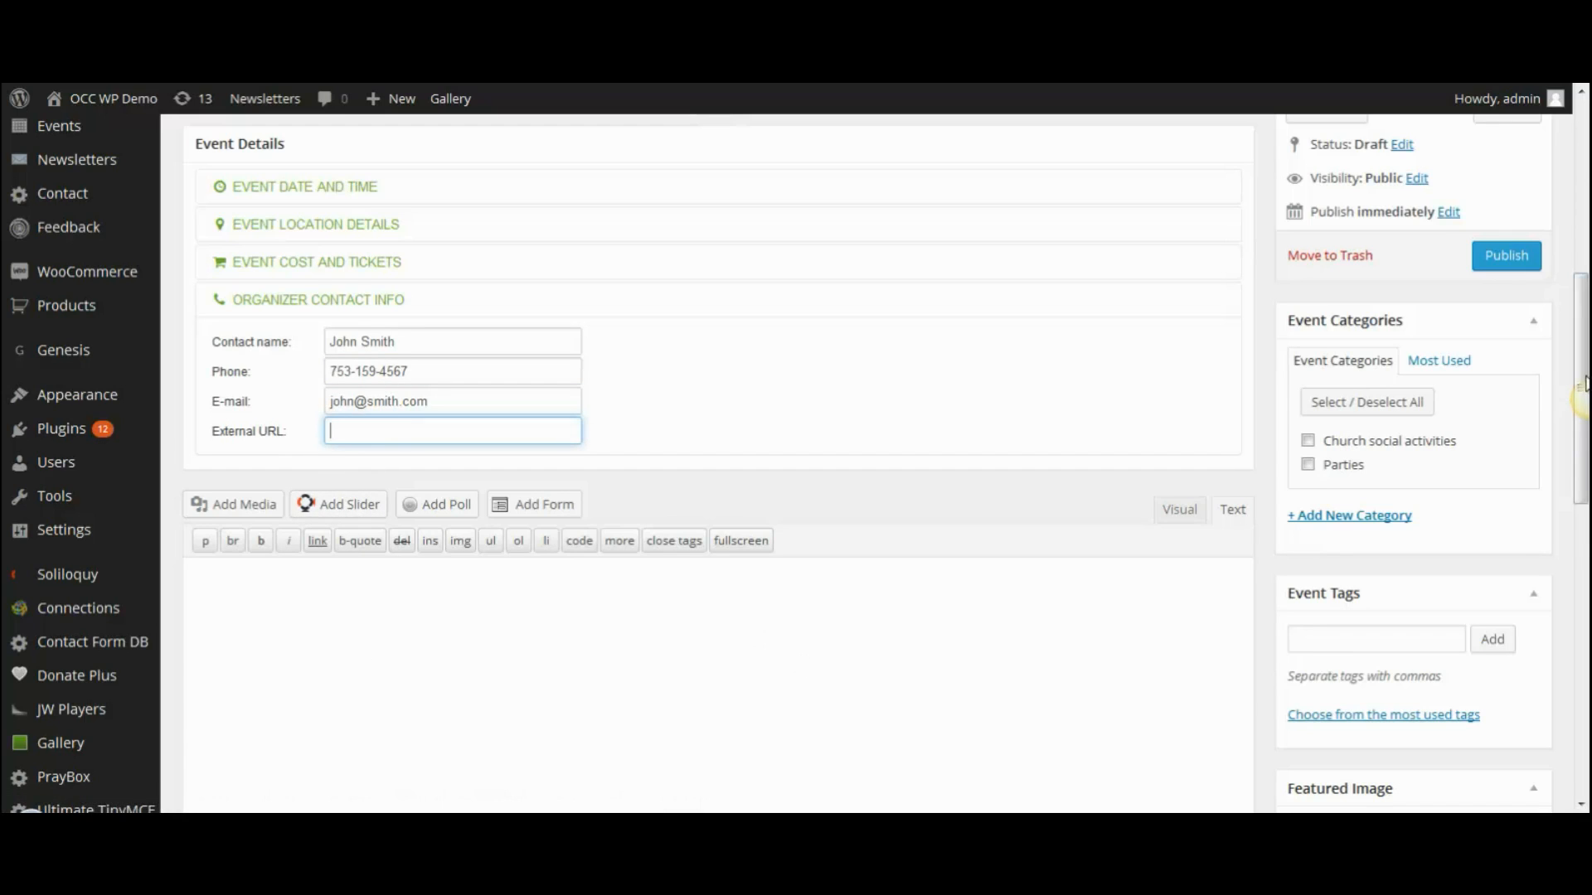
drag(1584, 329, 1582, 407)
click(342, 401)
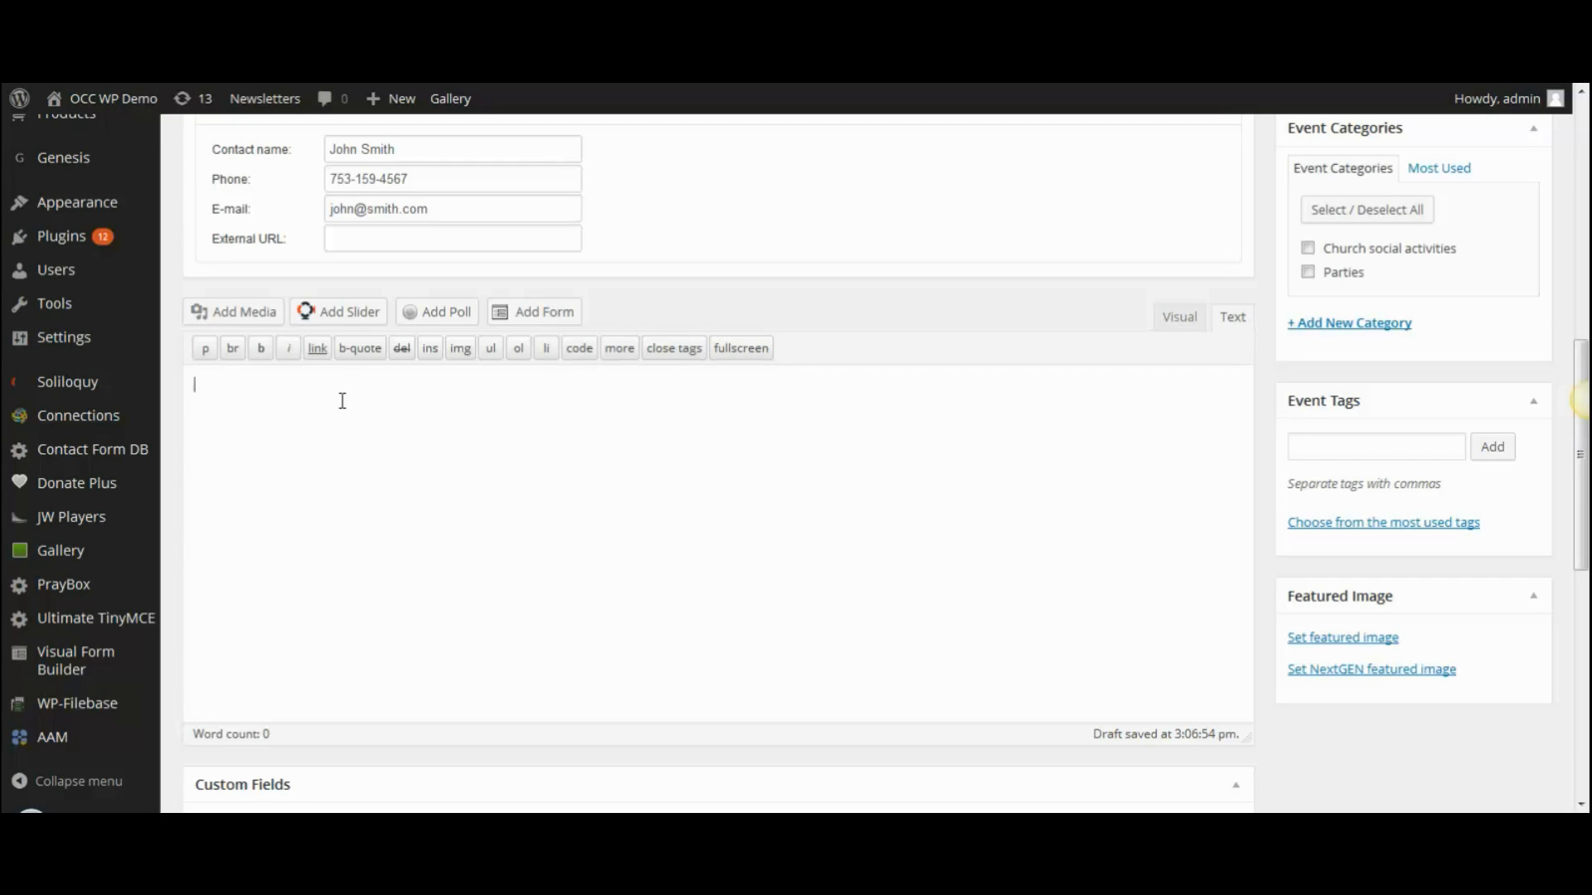
- Type the description 'Come all! This will be a great time to socialize with everyone from the church.' plus the side-dish request
text(Come all!  This will be a great time to socialize with )
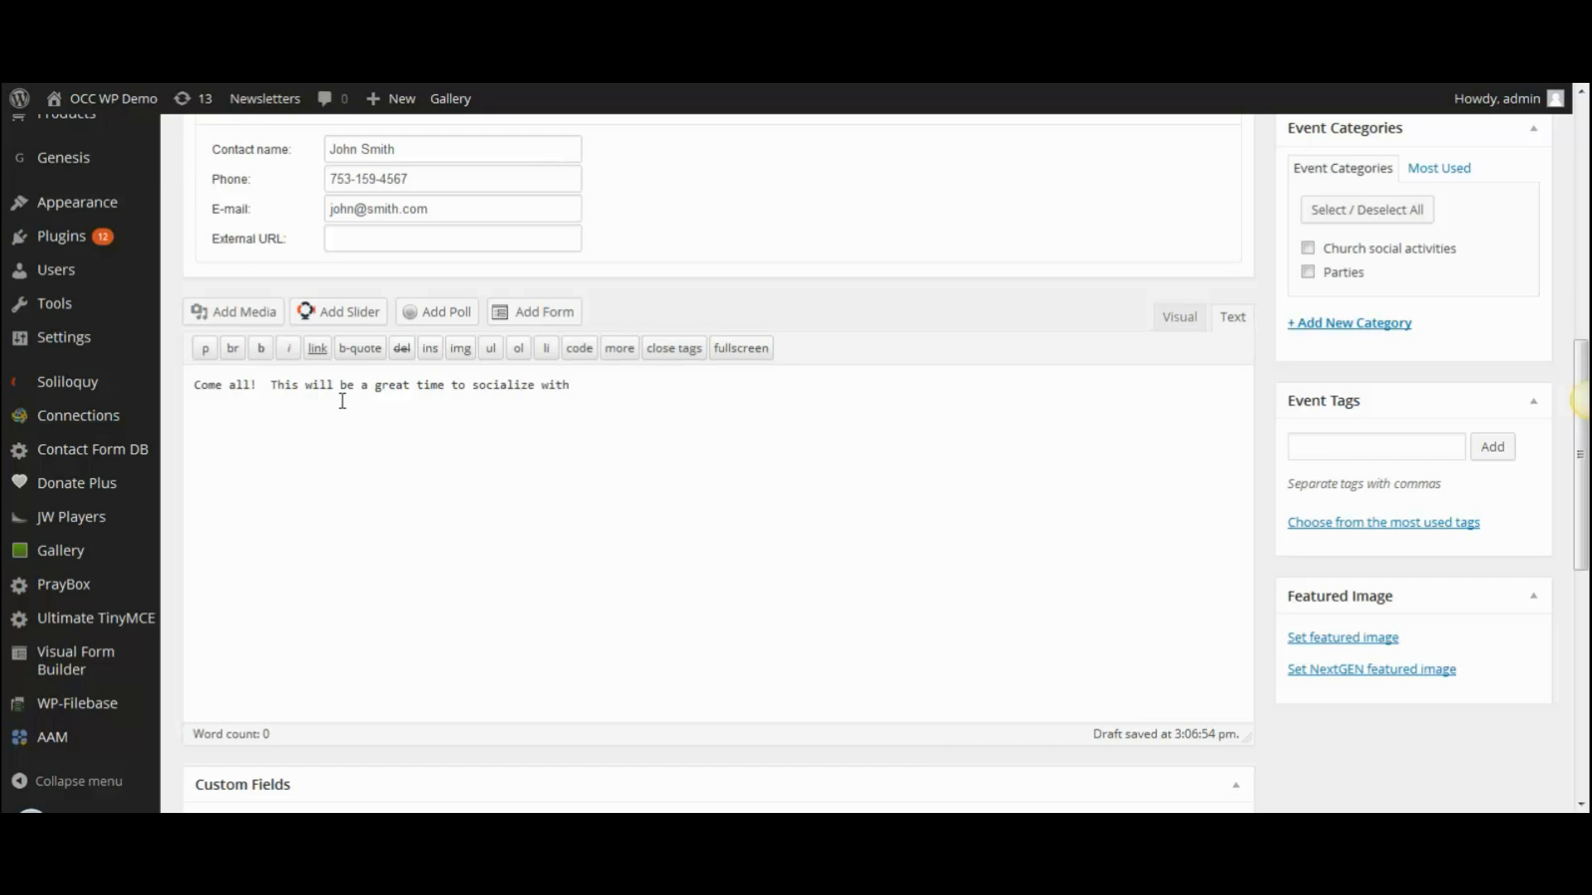
text(everyone from the church.  Please bring)
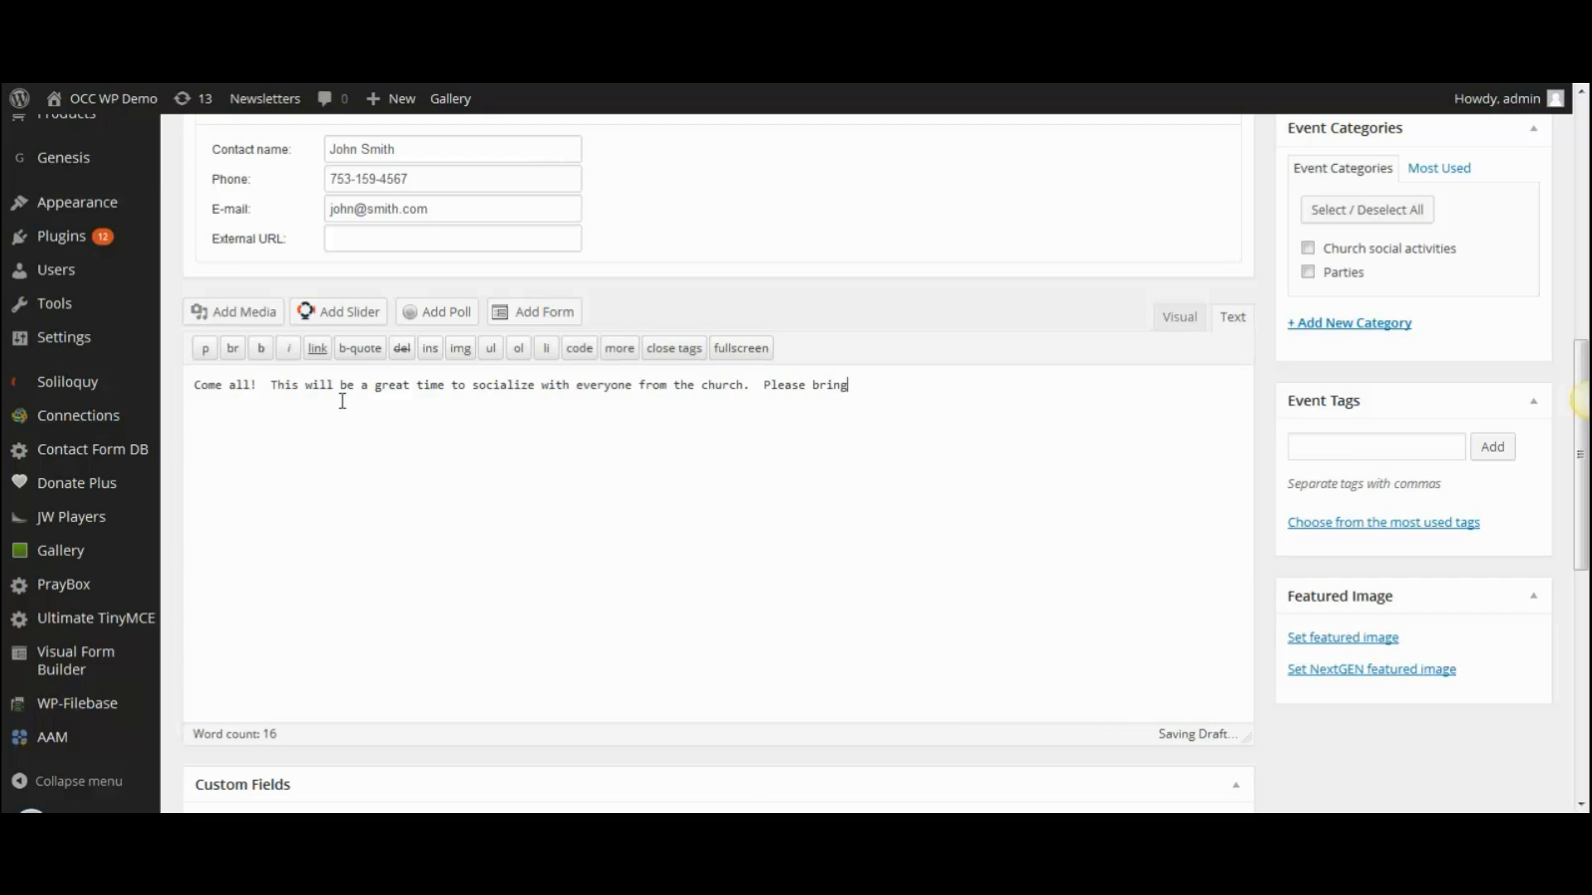
text( a side )
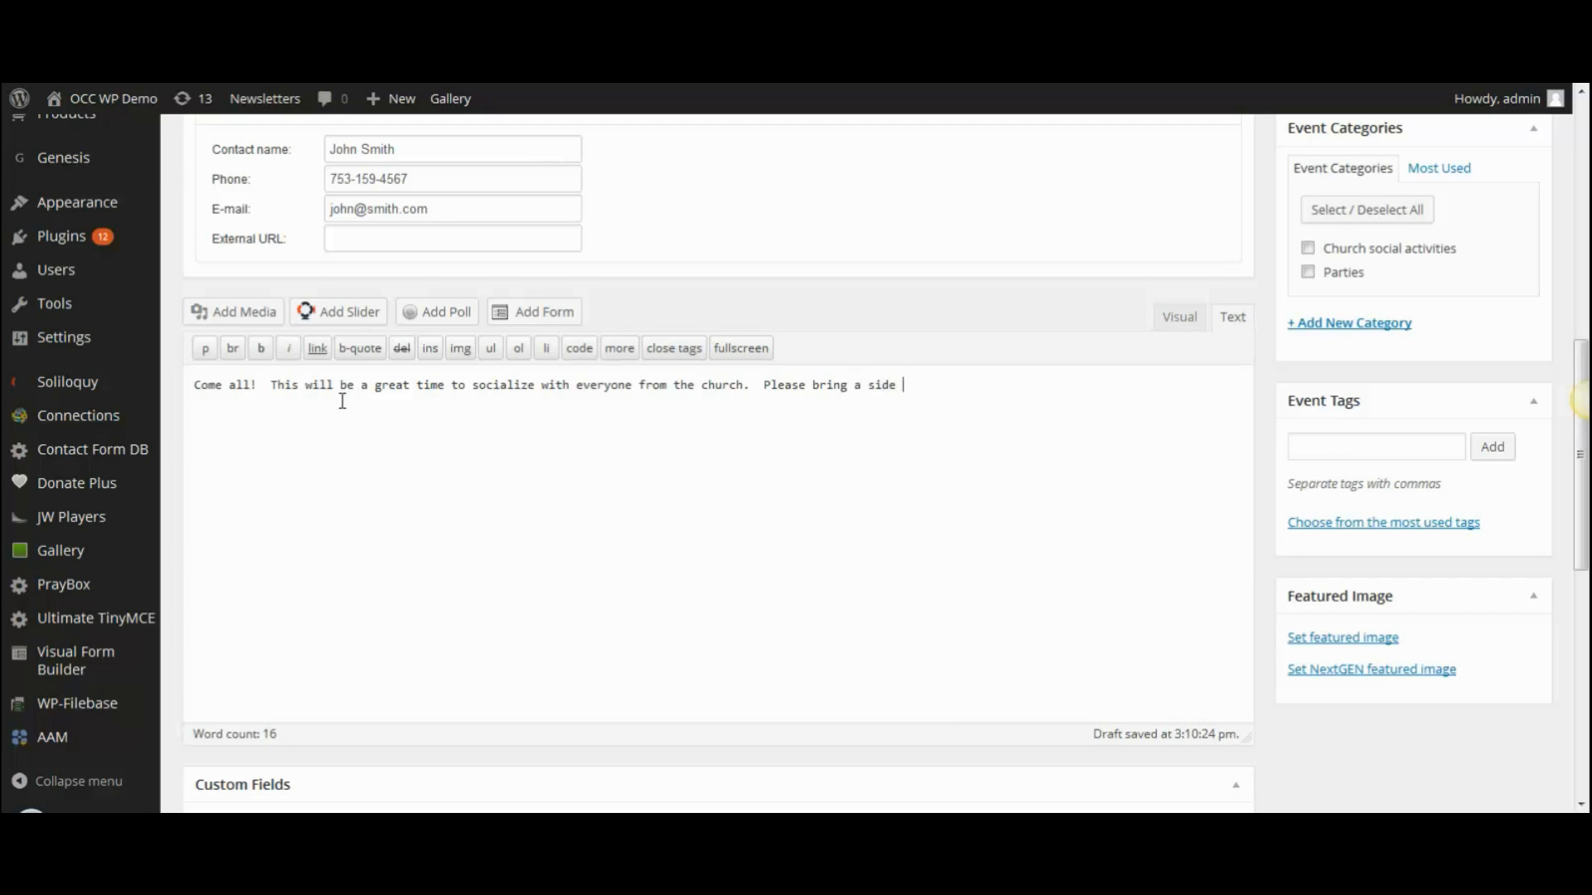
text(dish to share!)
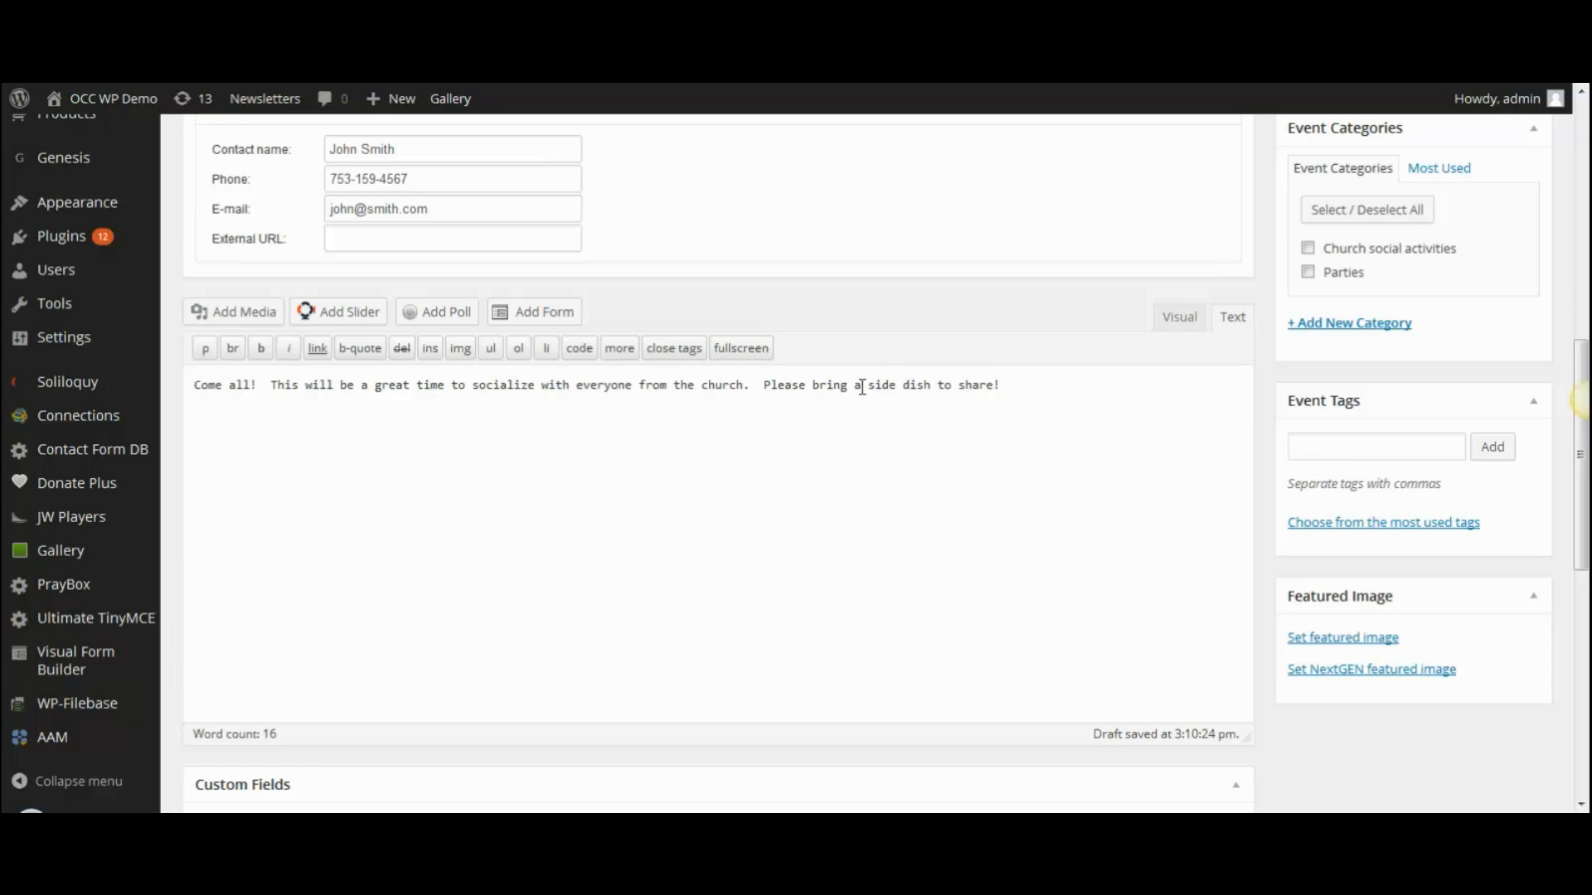
- Choose the IMG_6284c.jpg landscape photo, aligned right, linked to Media File, at Thumbnail size
click(235, 315)
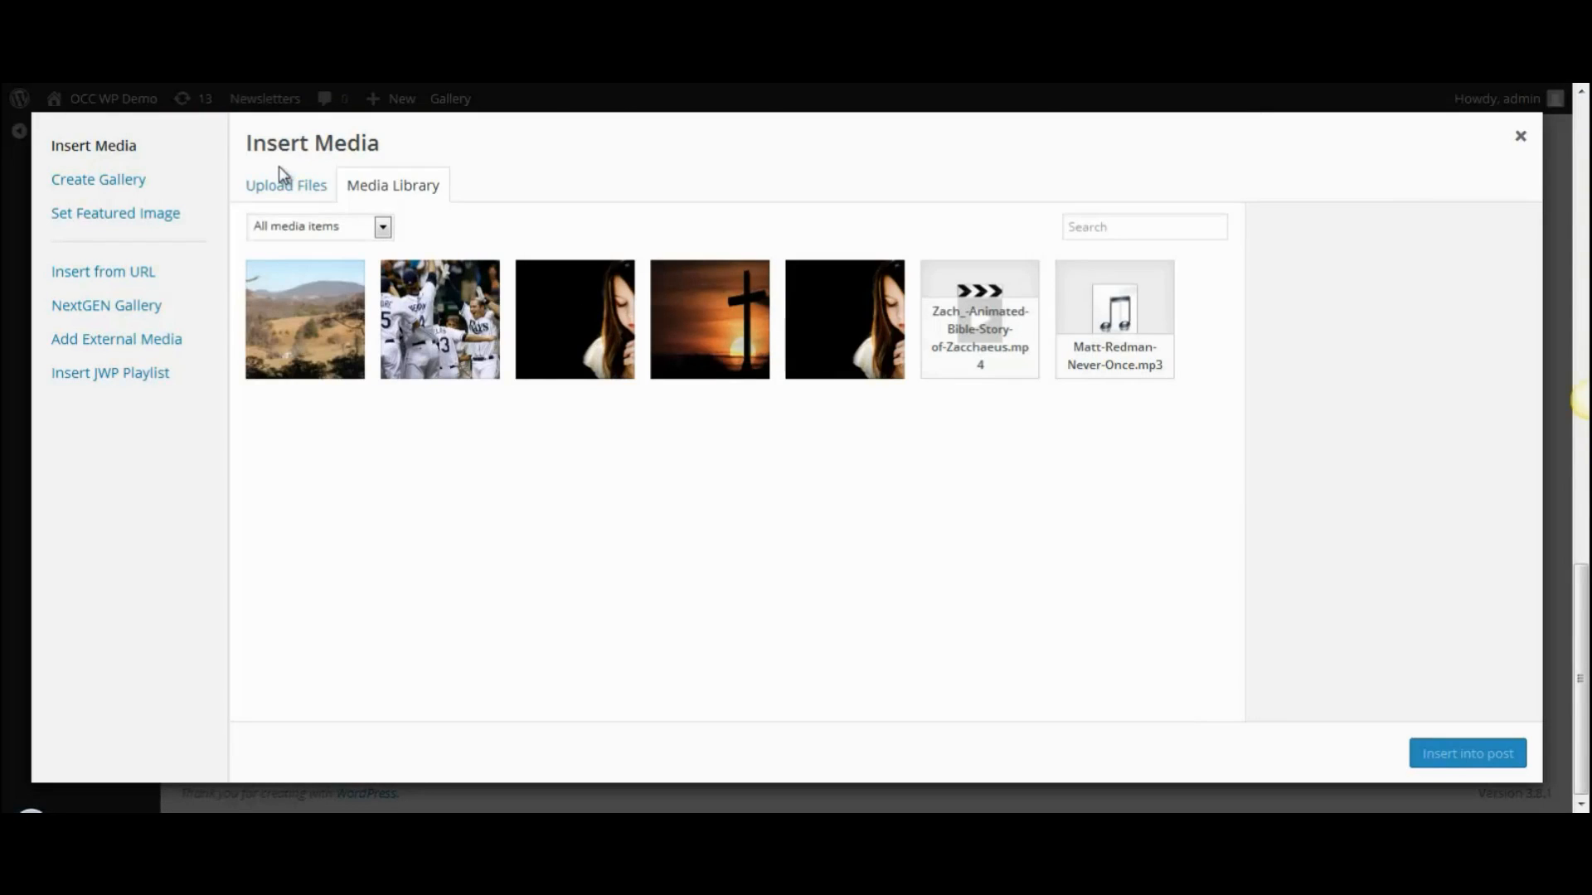
click(285, 189)
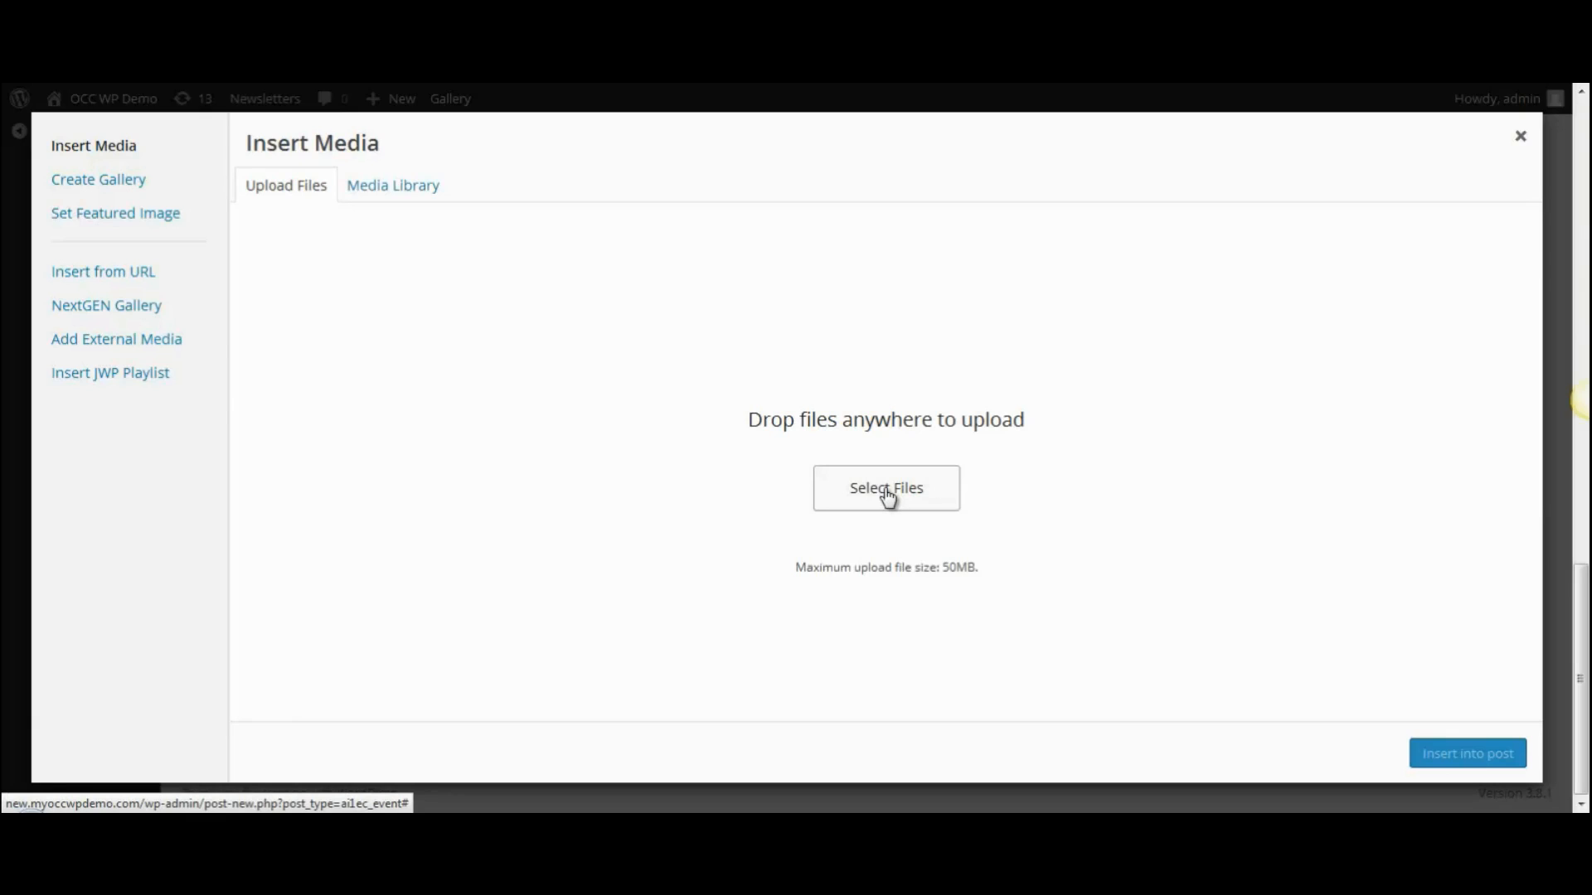
click(390, 189)
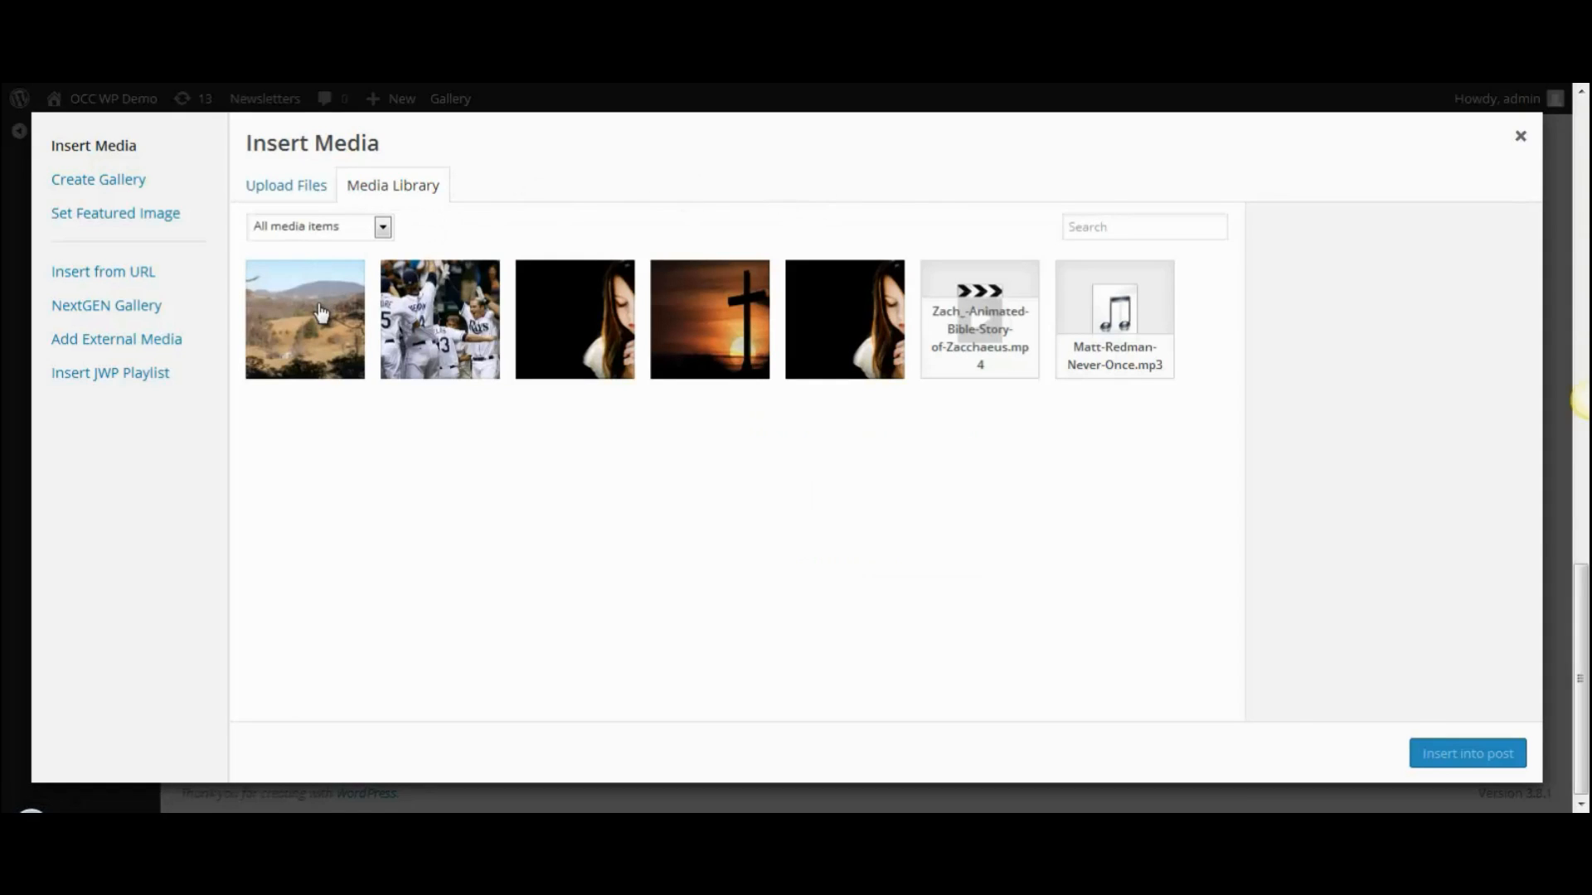
click(321, 313)
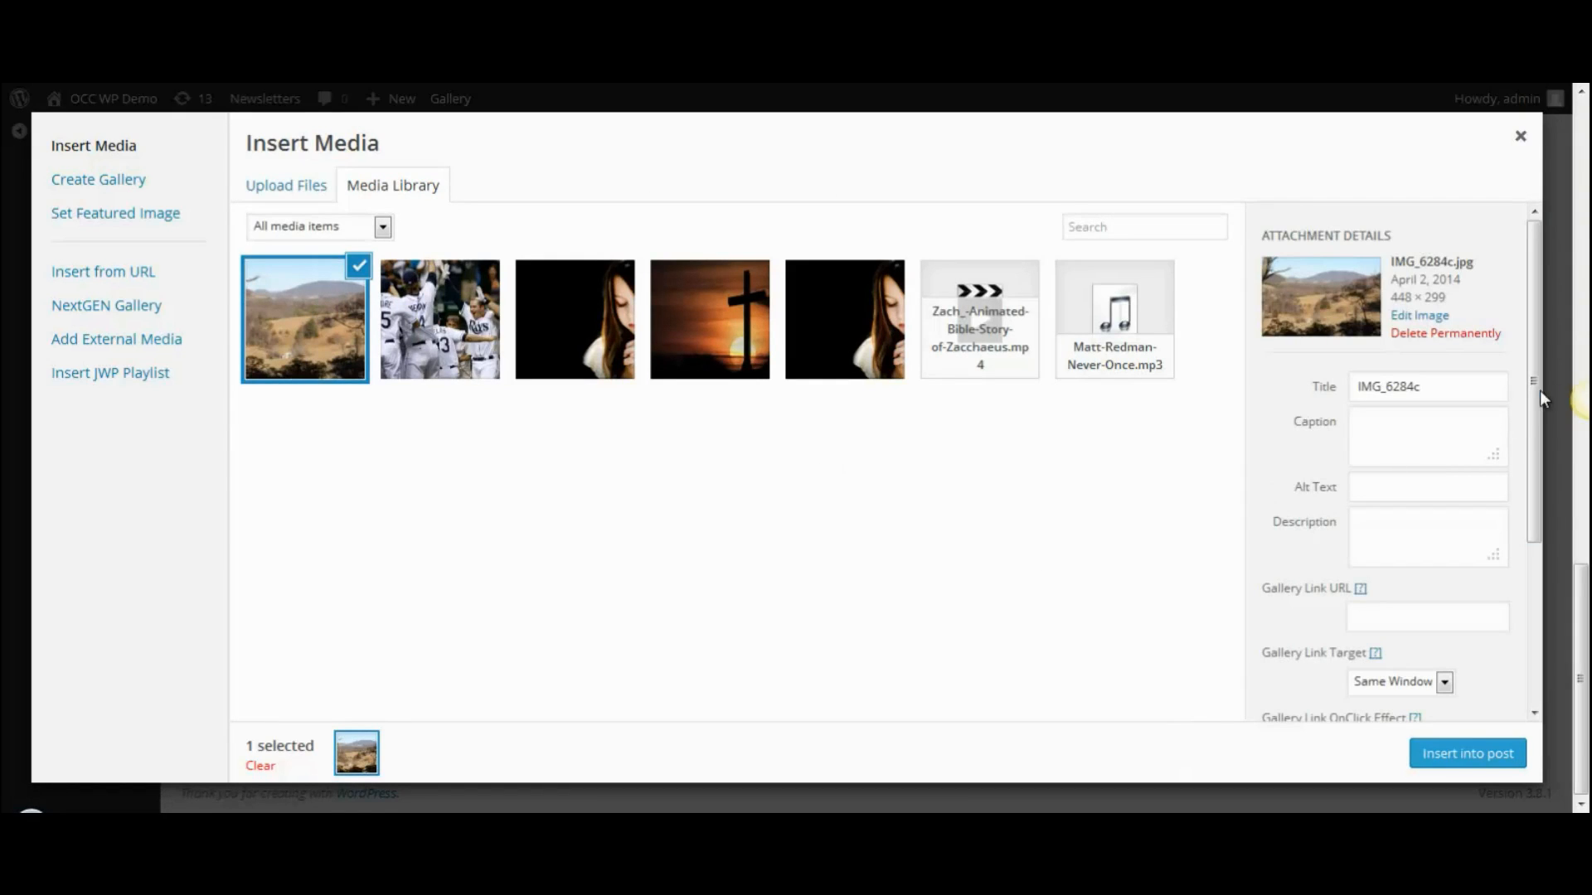
scroll(1540, 414, down, 2)
scroll(1538, 393, up, 2)
drag(1536, 346, 1523, 578)
click(1403, 602)
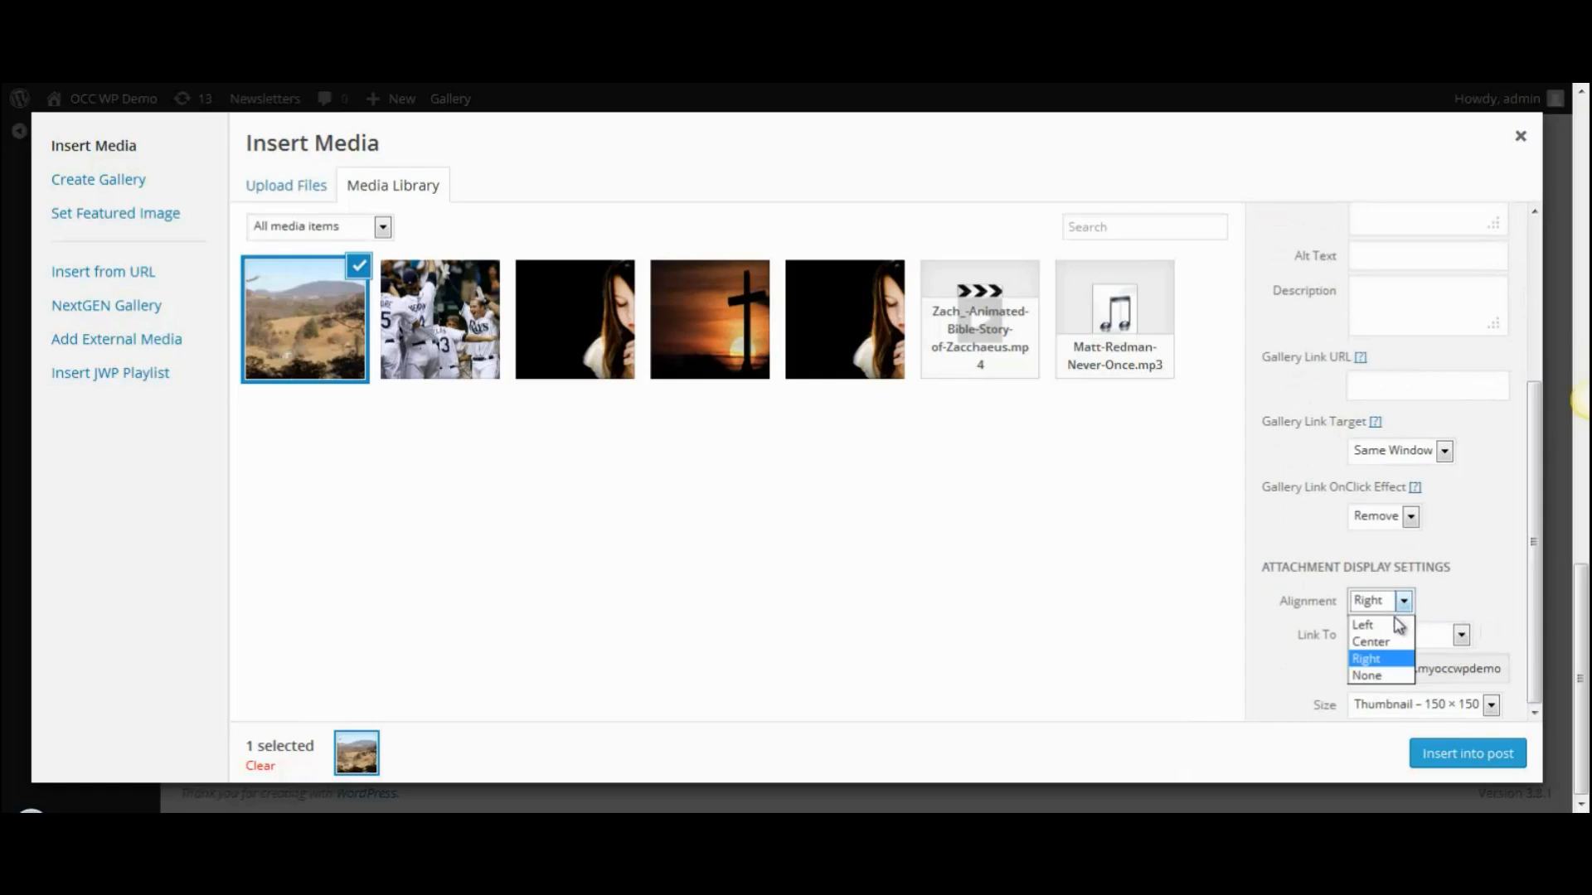
click(1381, 662)
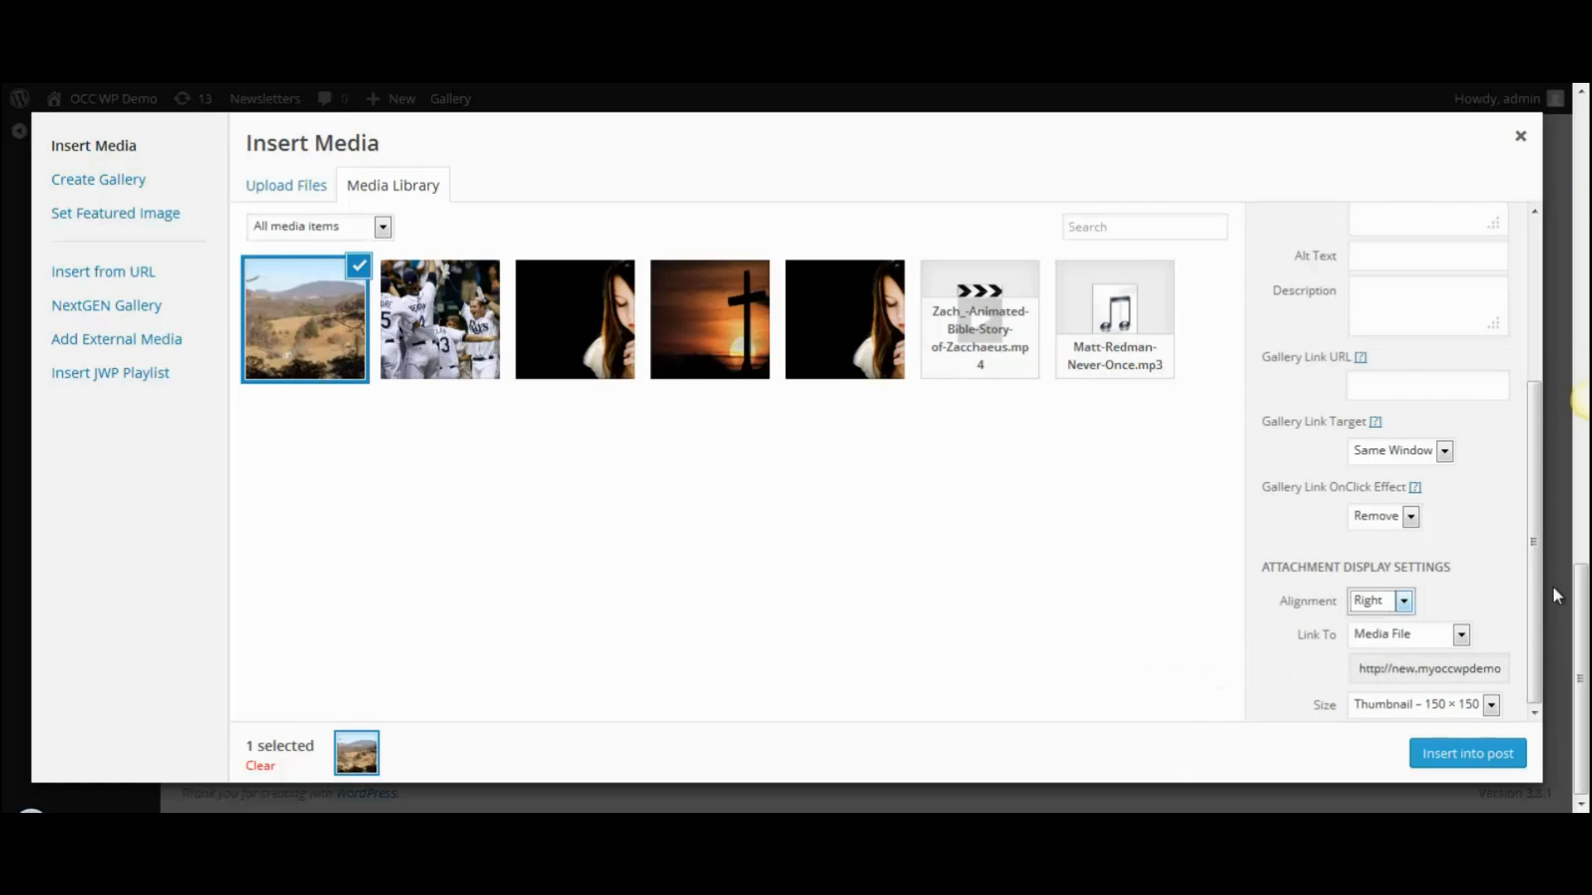
click(1492, 706)
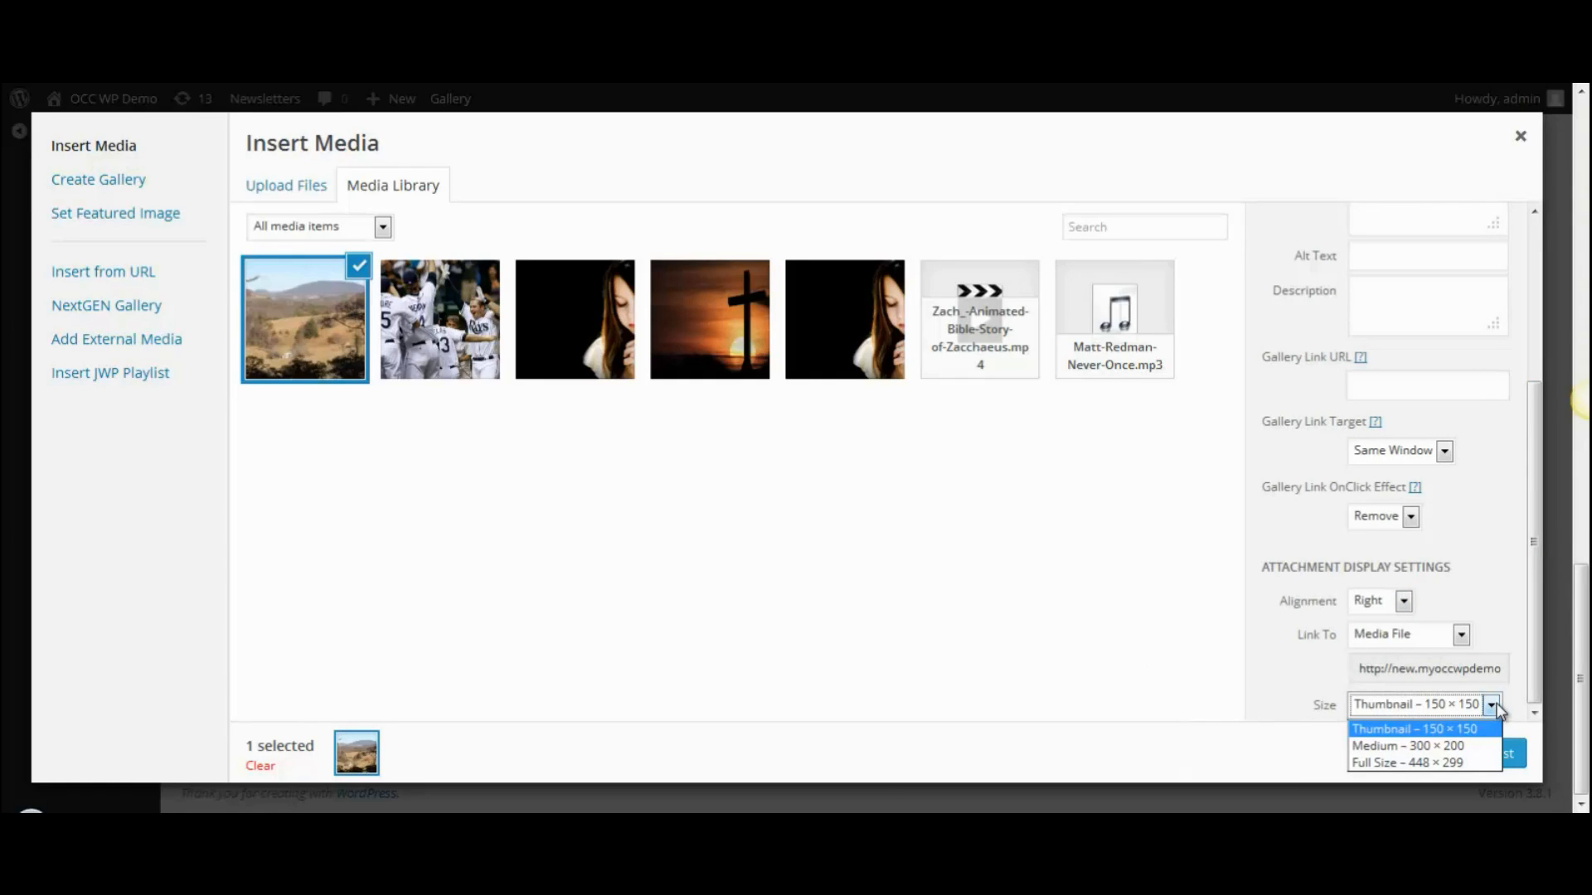
click(1507, 653)
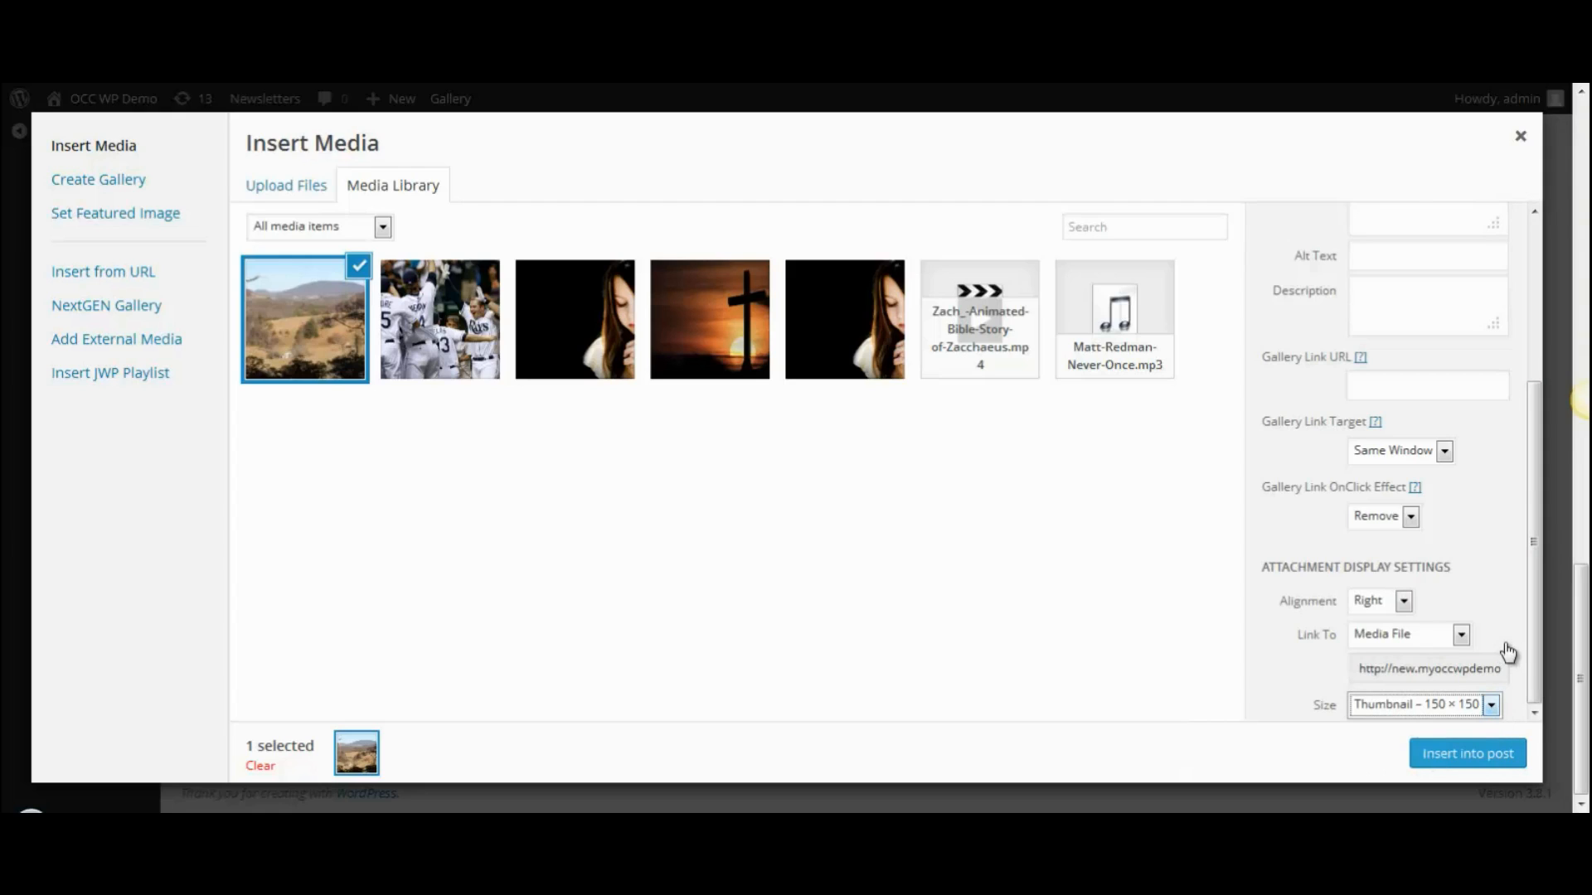
- Insert the photo into the description and add spacing between its sentences
click(1465, 756)
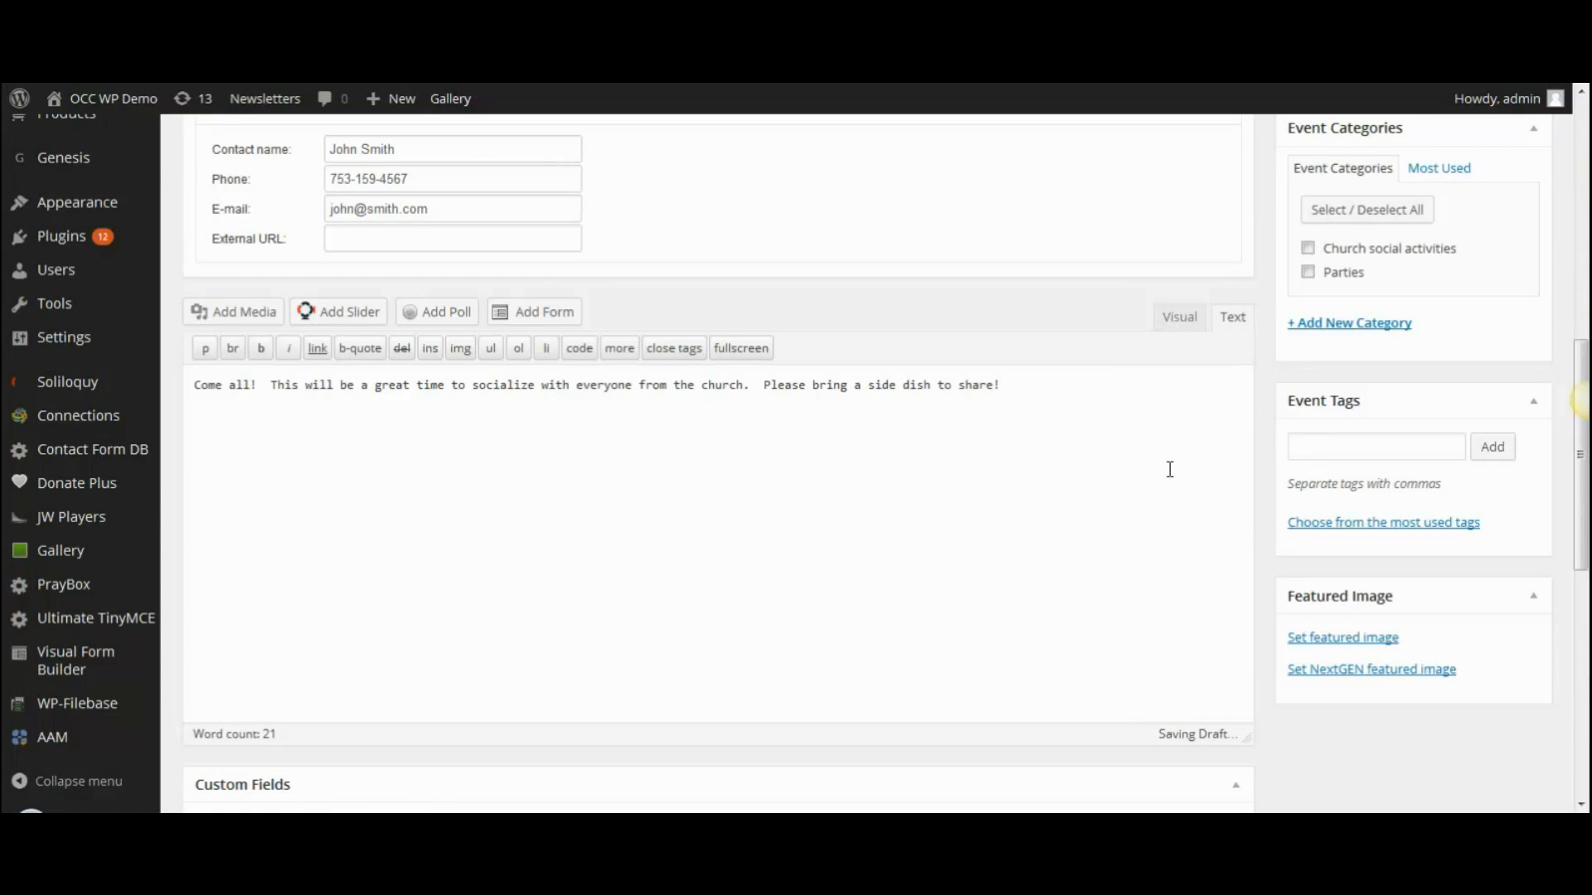
click(1172, 328)
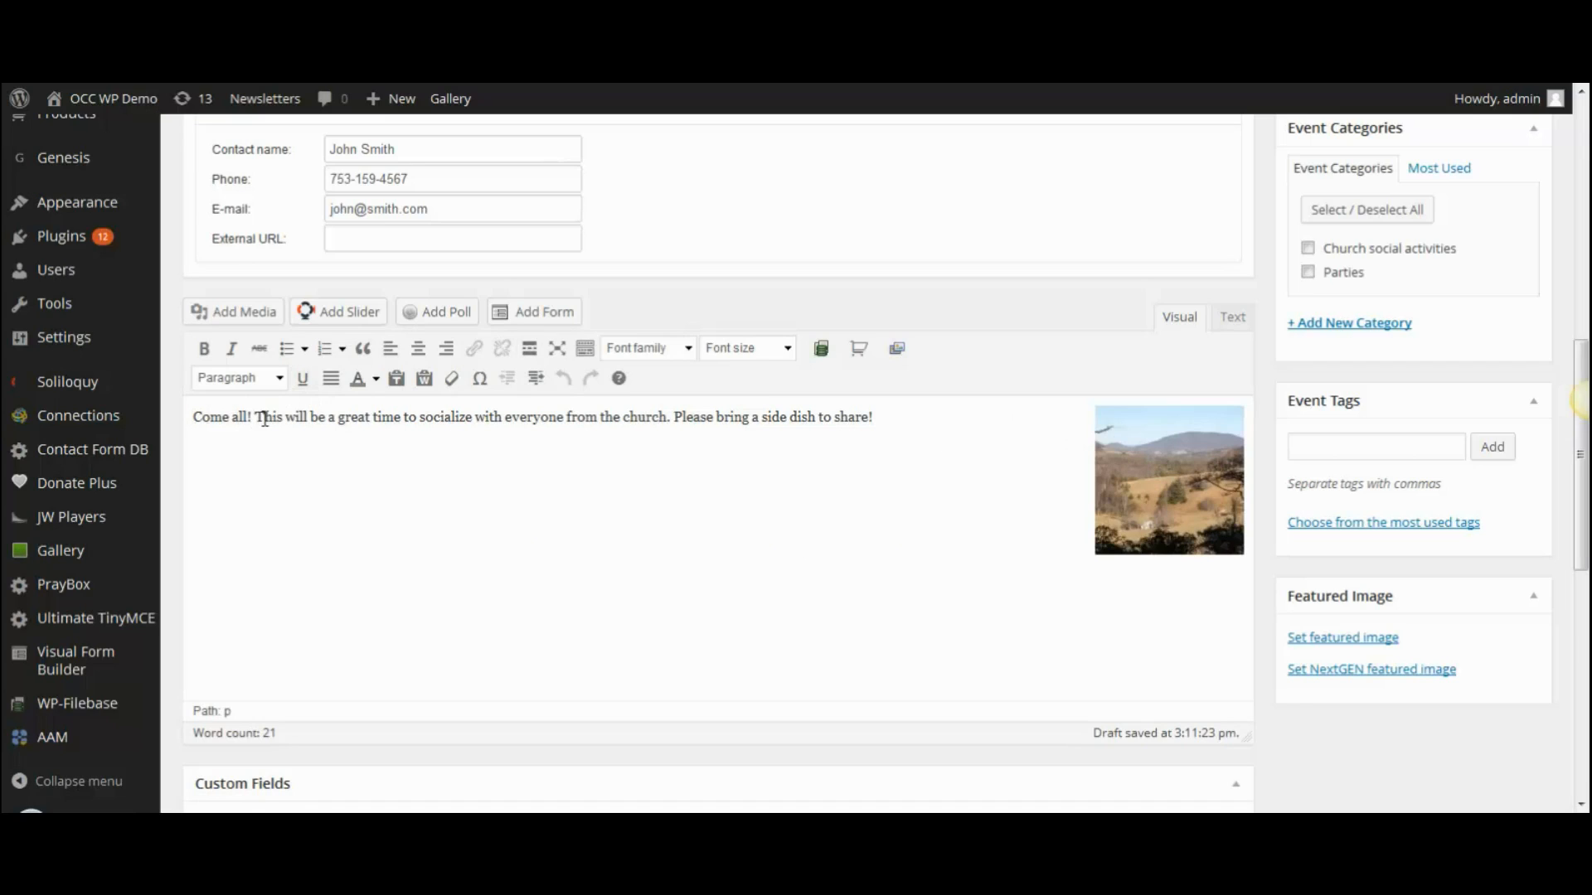
click(675, 417)
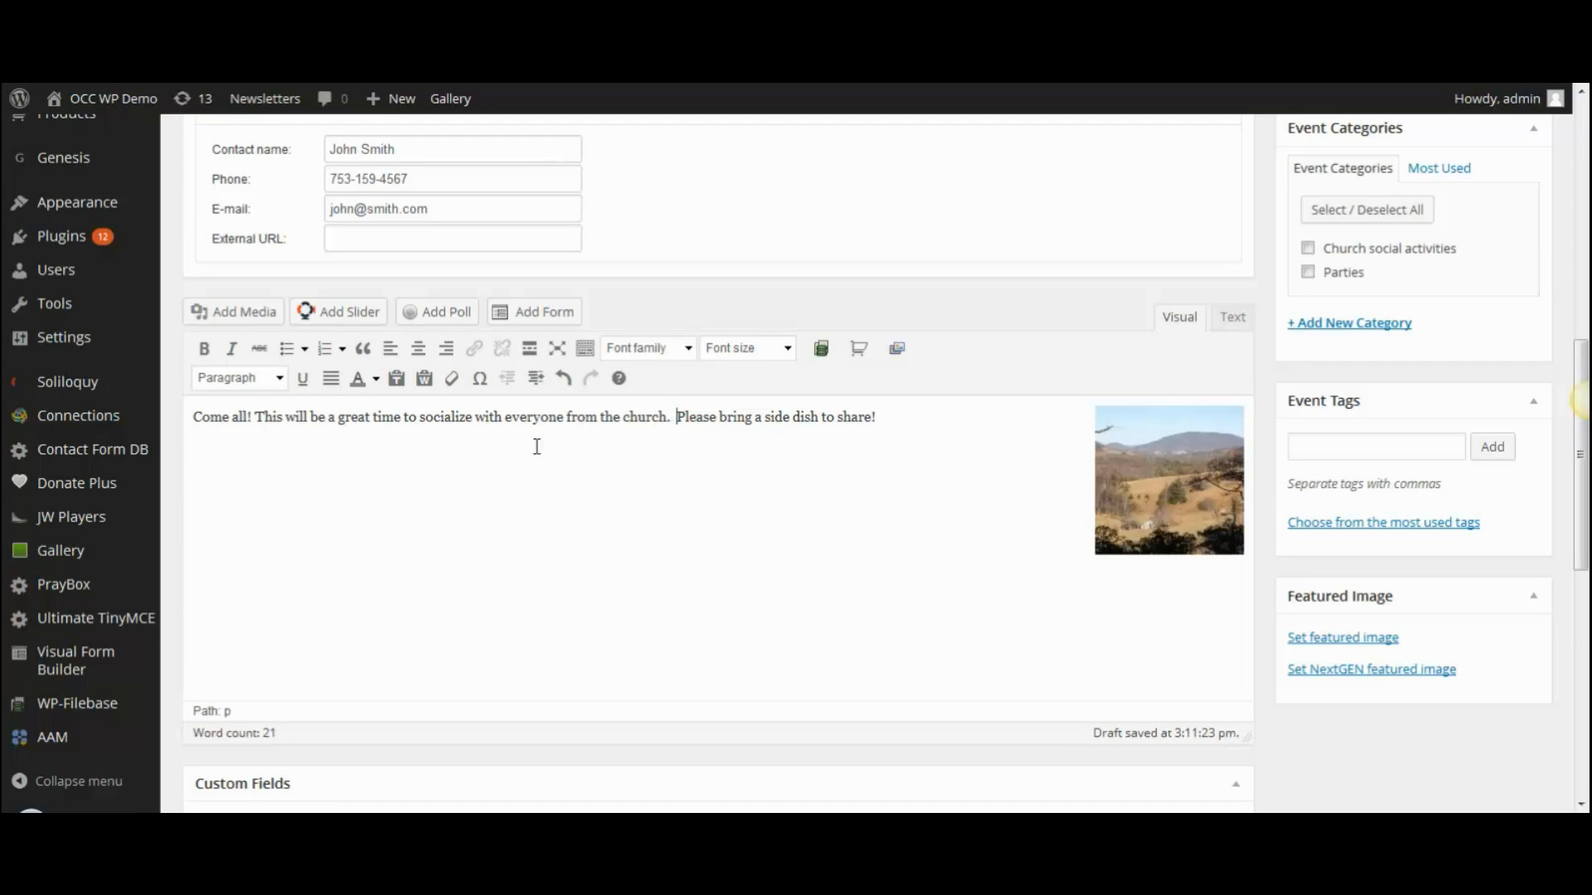
click(260, 418)
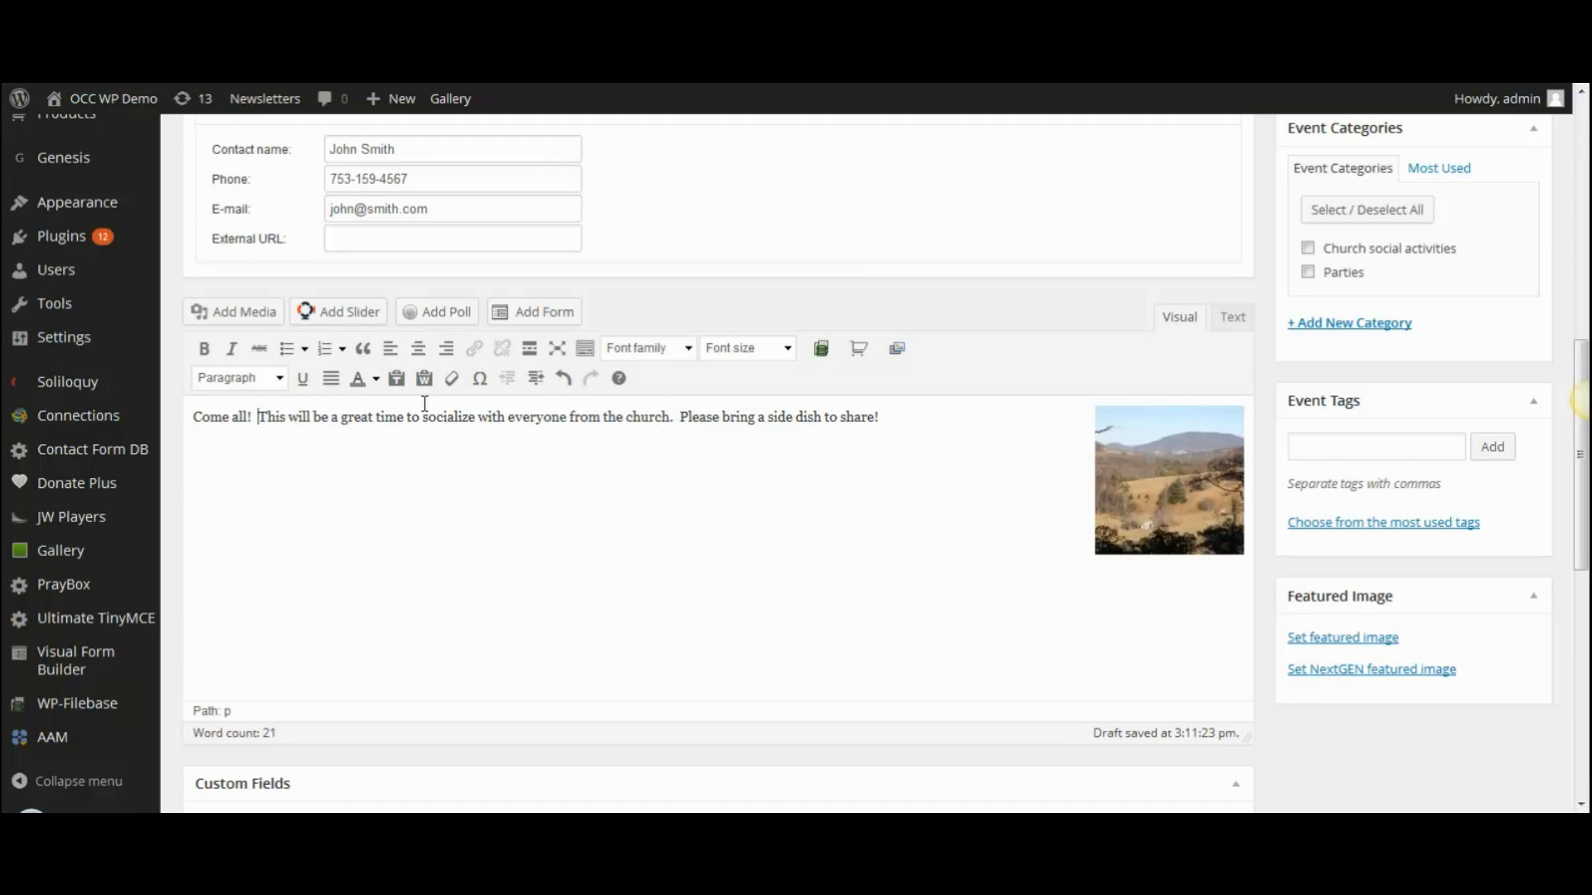
- Underline 'Come all!' in the description
drag(193, 417, 253, 417)
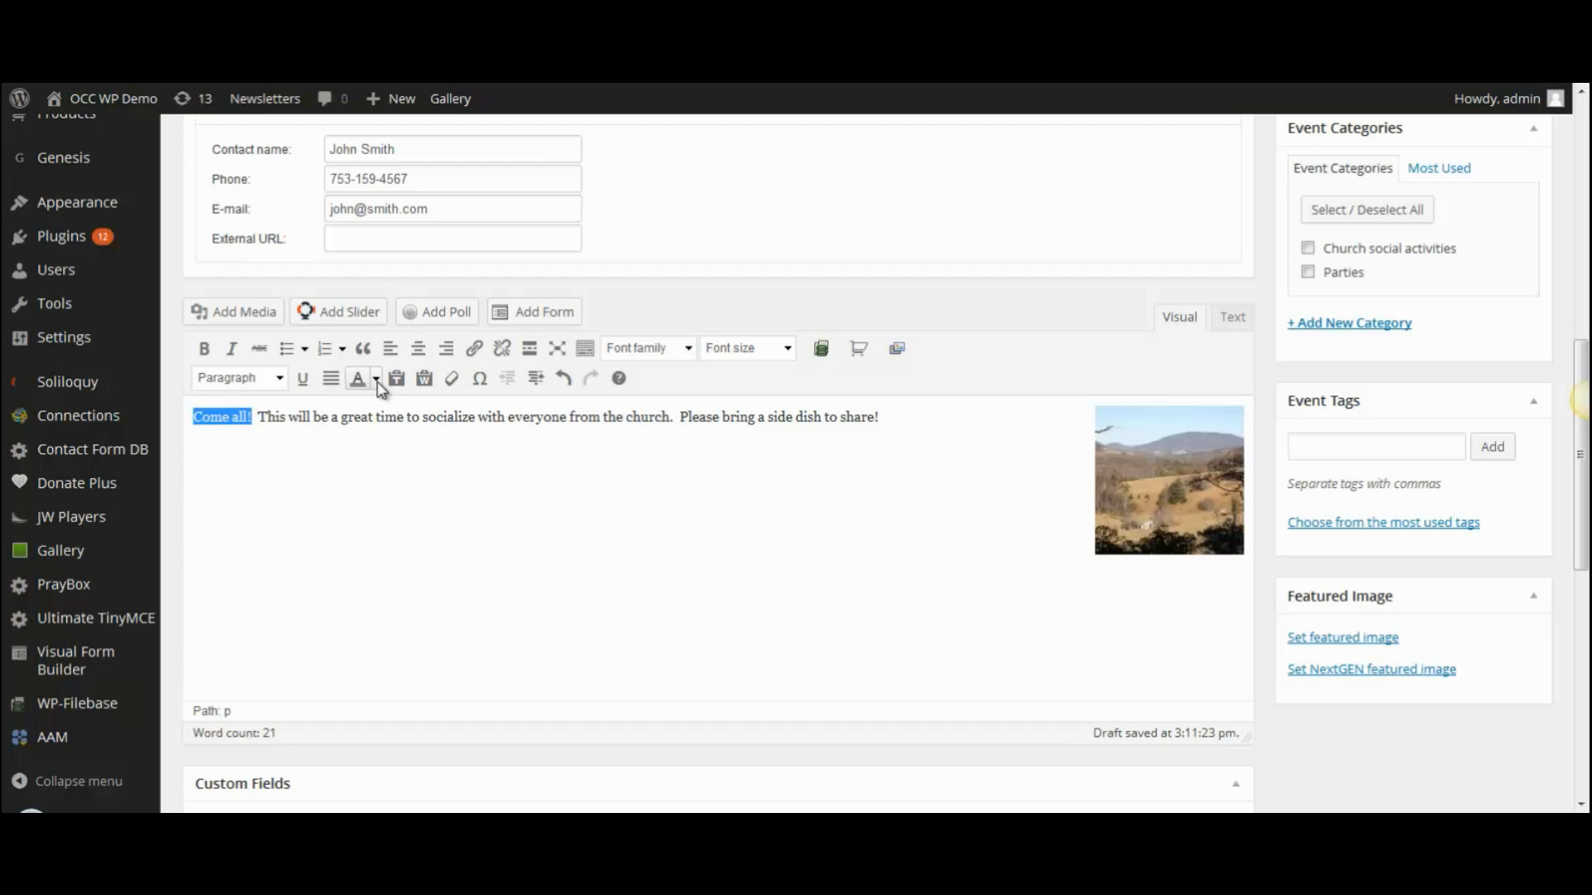
click(304, 380)
click(300, 488)
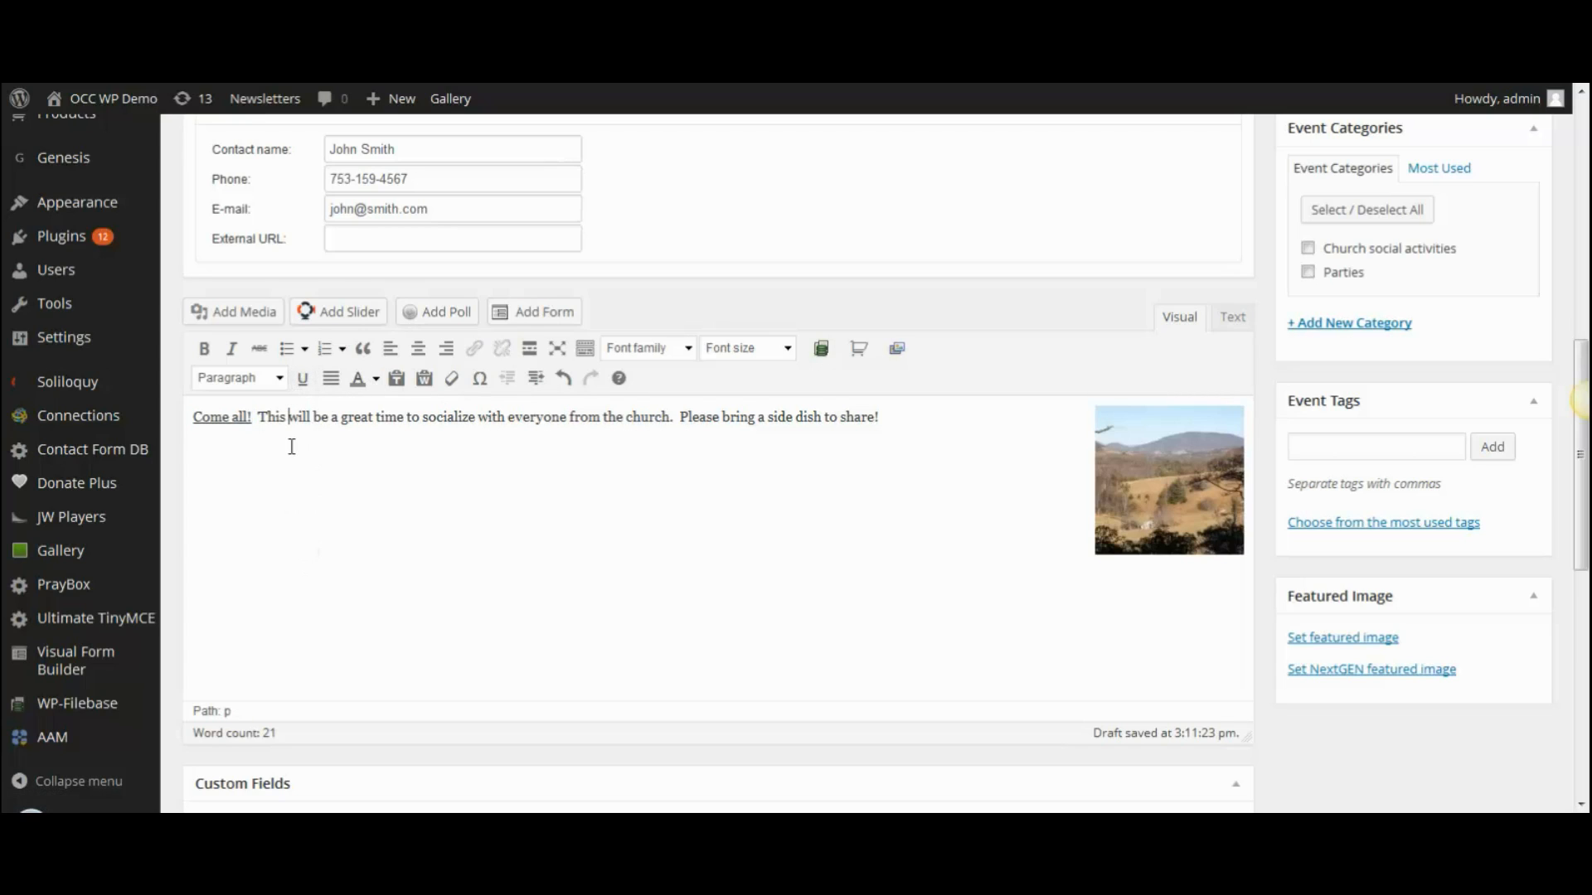
- Colour the second sentence of the description blue
drag(257, 419, 678, 419)
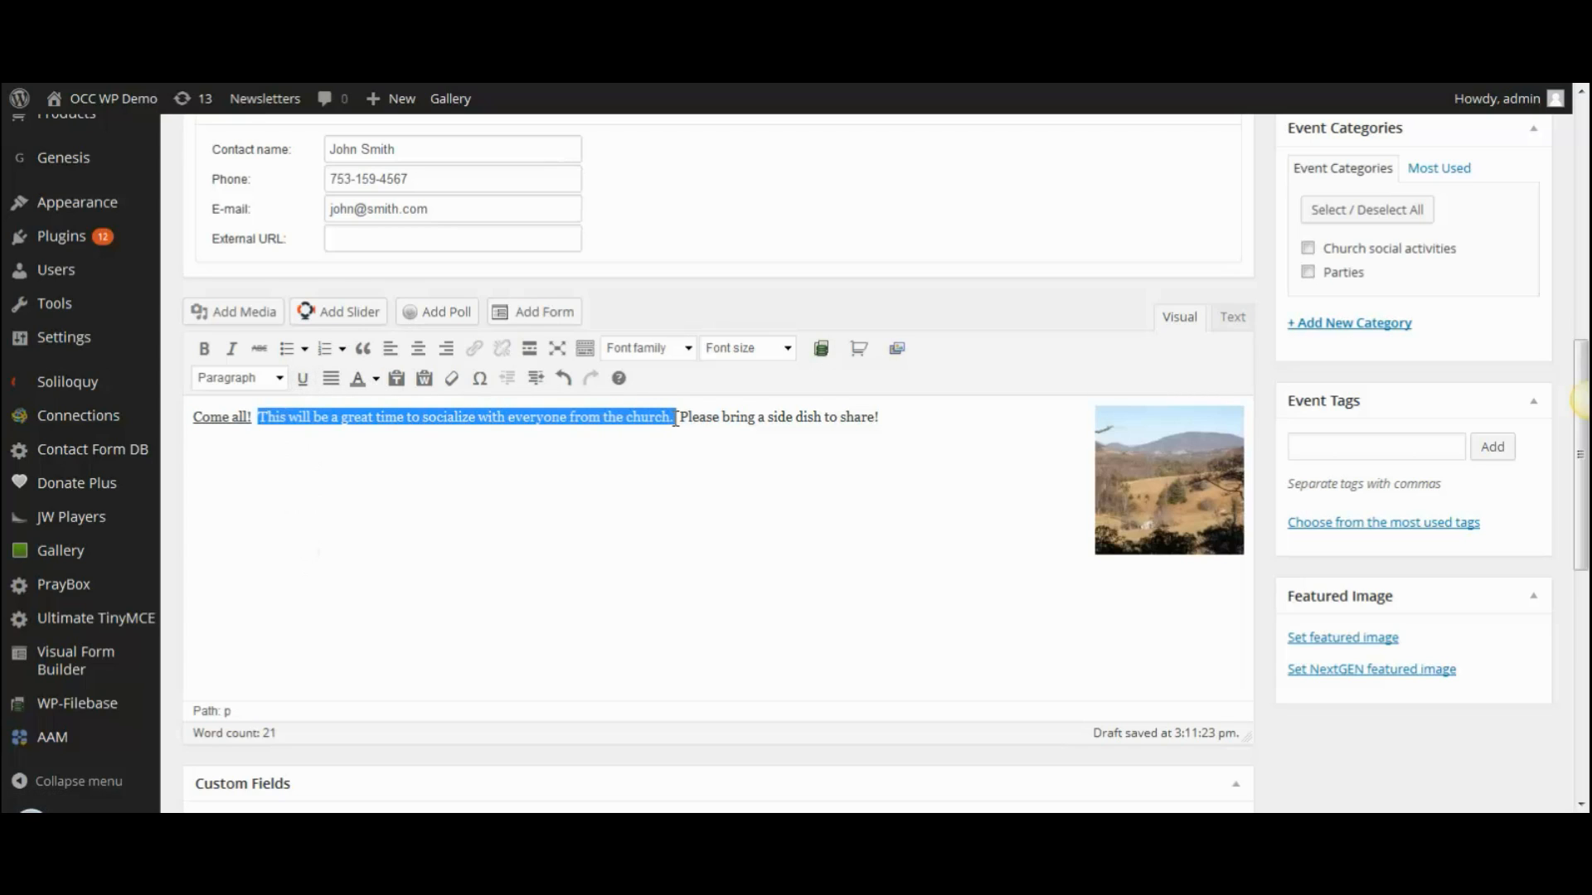
click(204, 349)
click(231, 354)
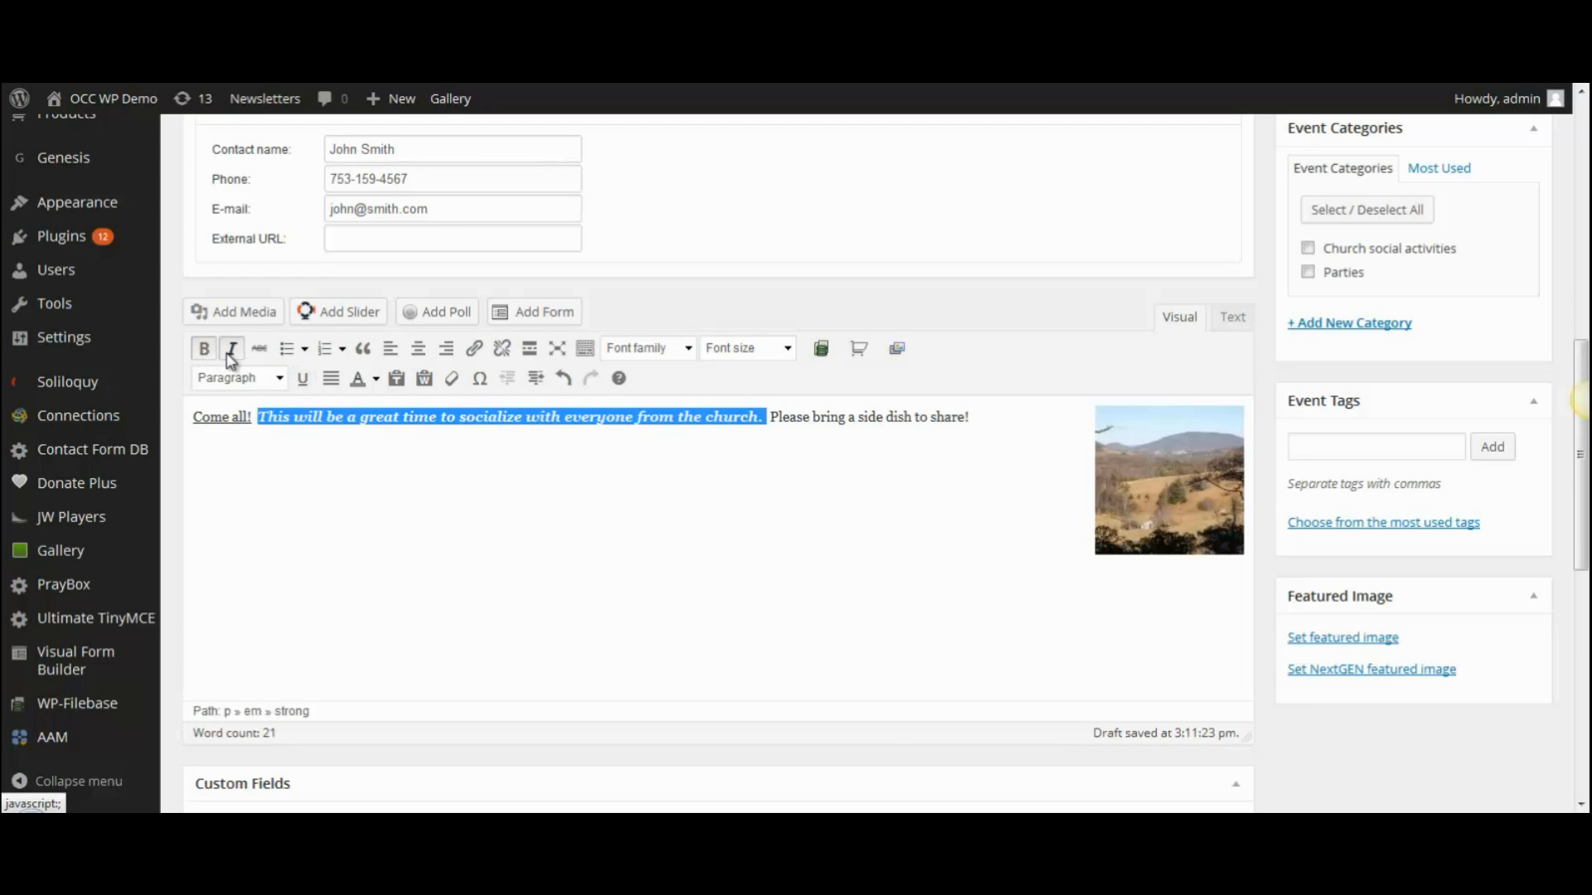
click(231, 355)
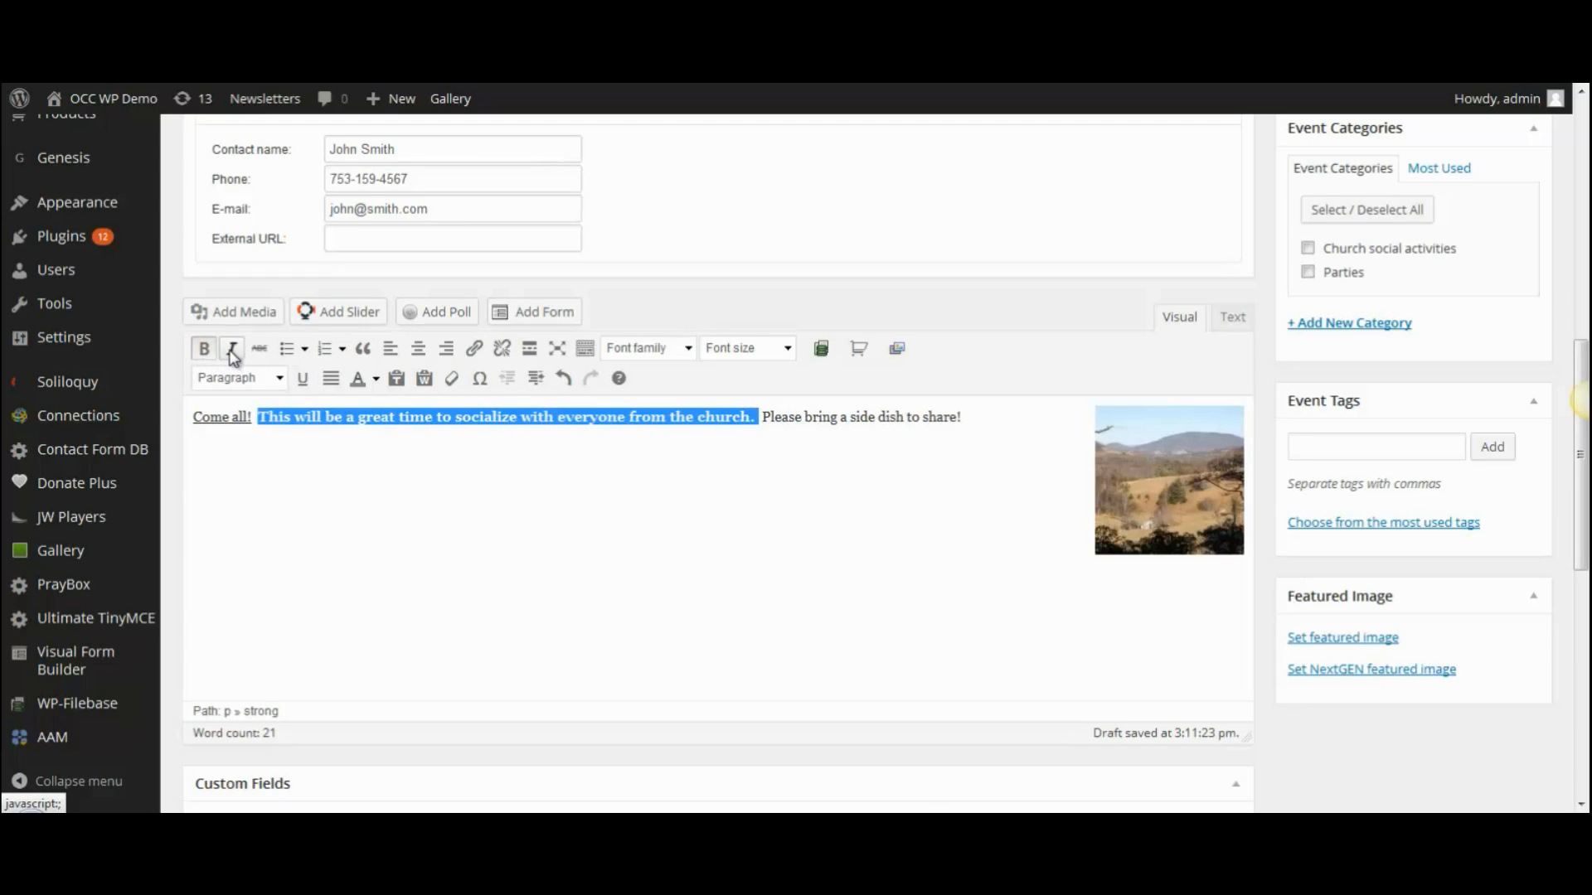
click(204, 351)
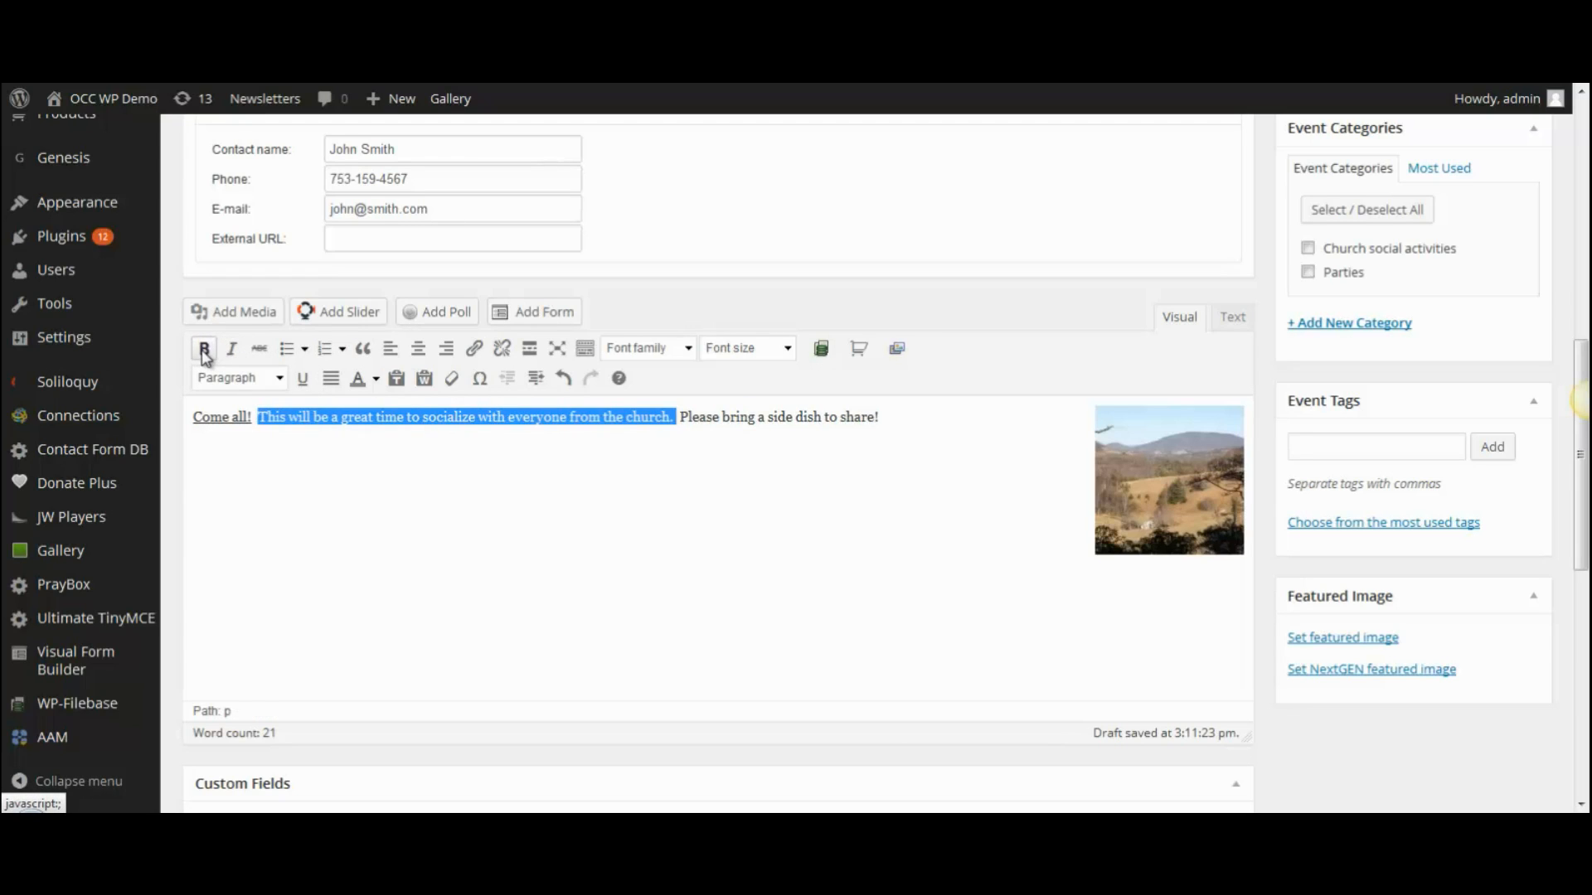
click(376, 380)
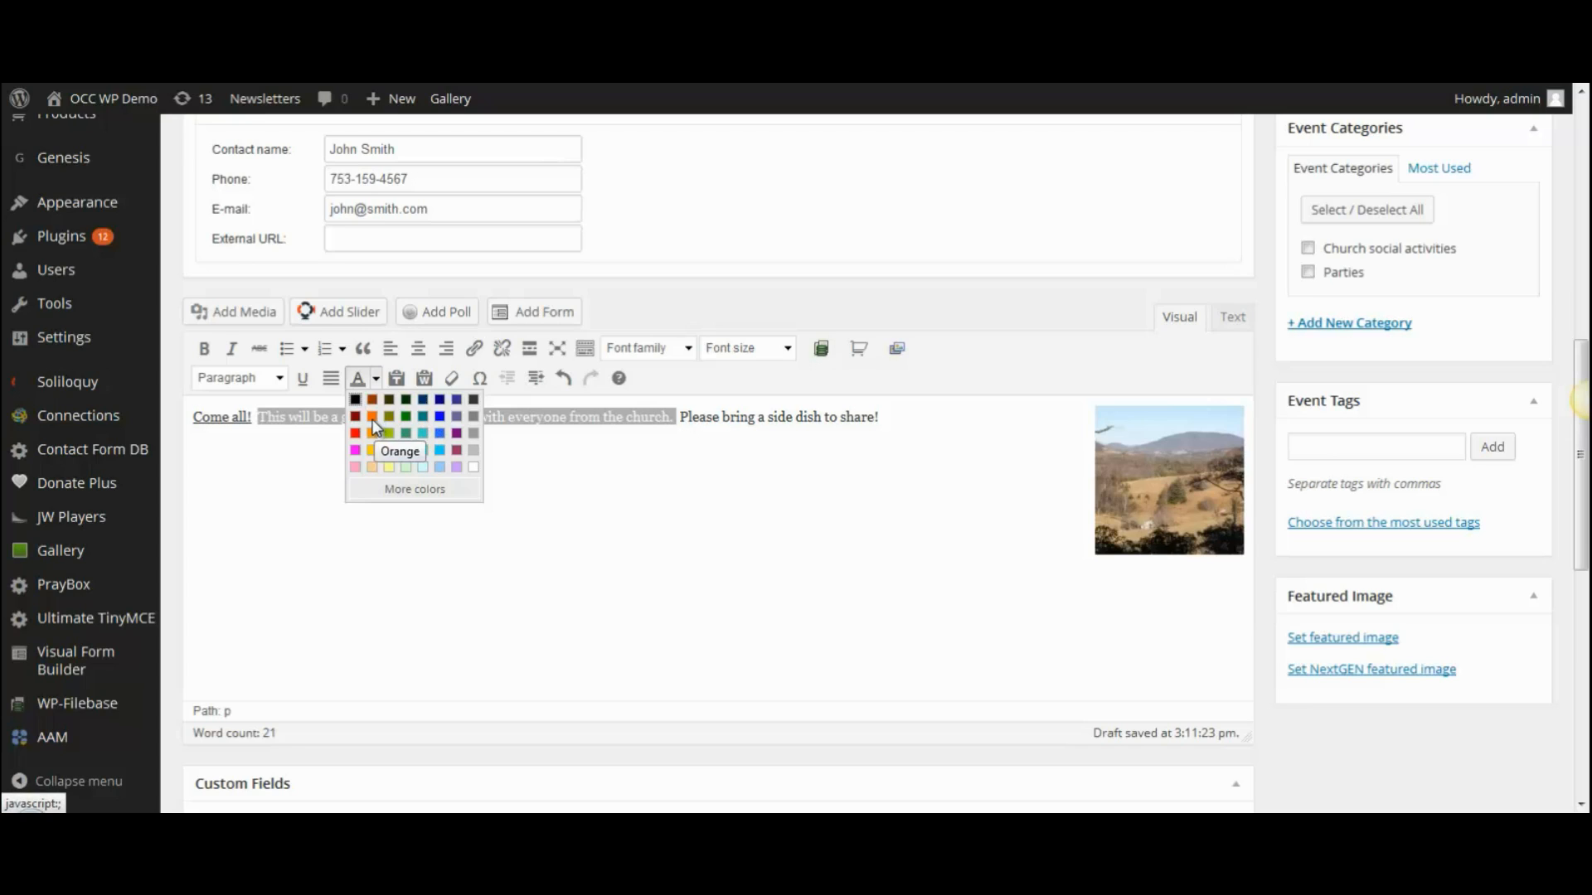
click(438, 415)
click(418, 453)
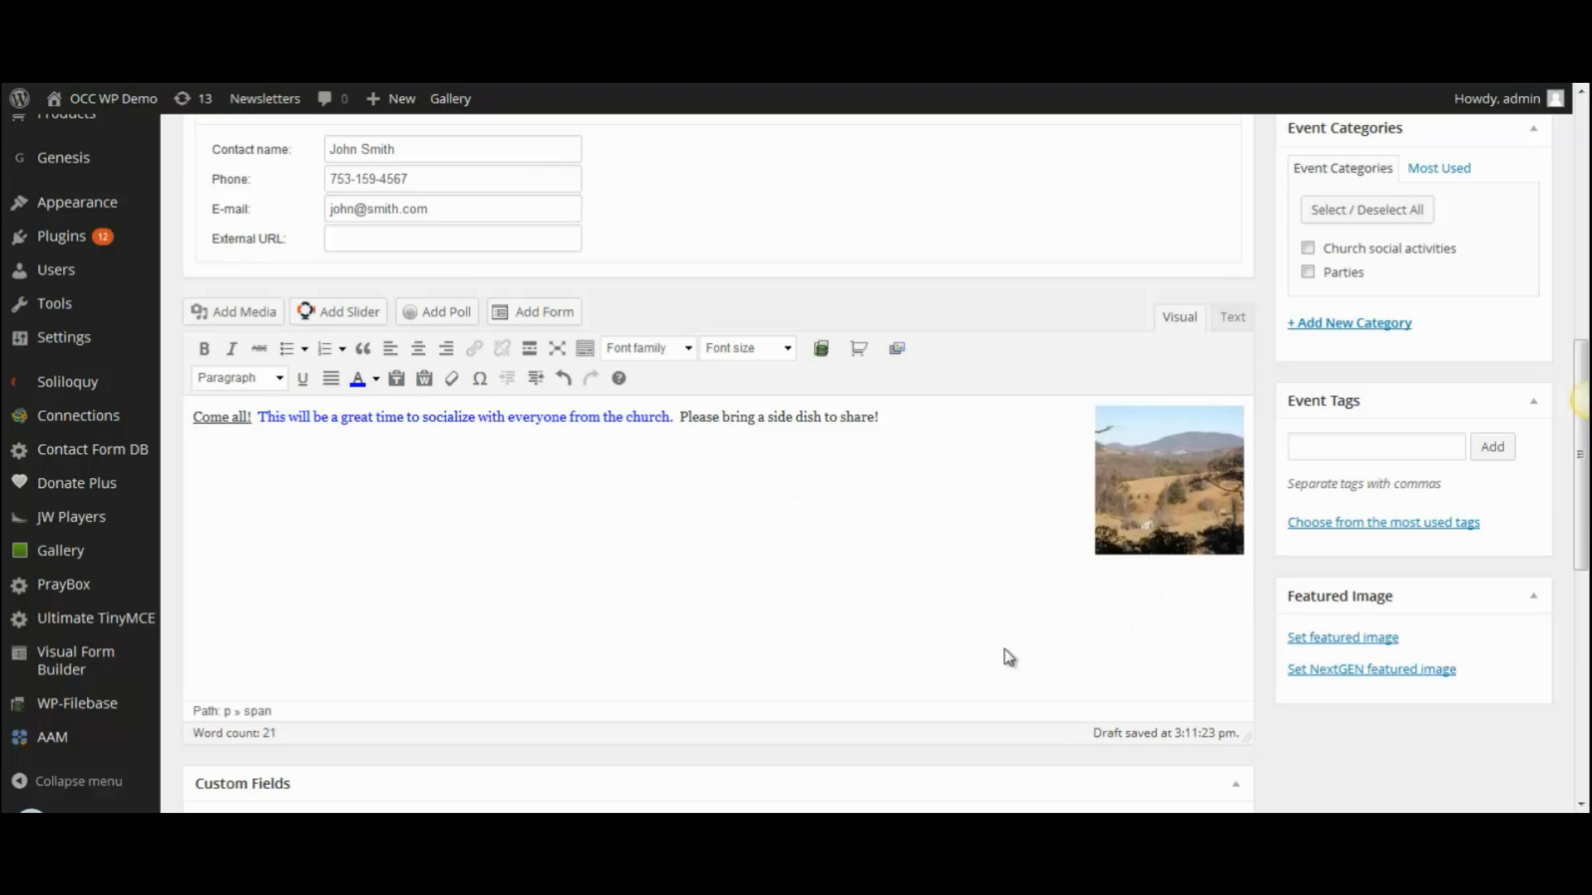
- Tick Church social activities in the Event Categories box for the Church Picnic event
drag(1582, 498, 1585, 345)
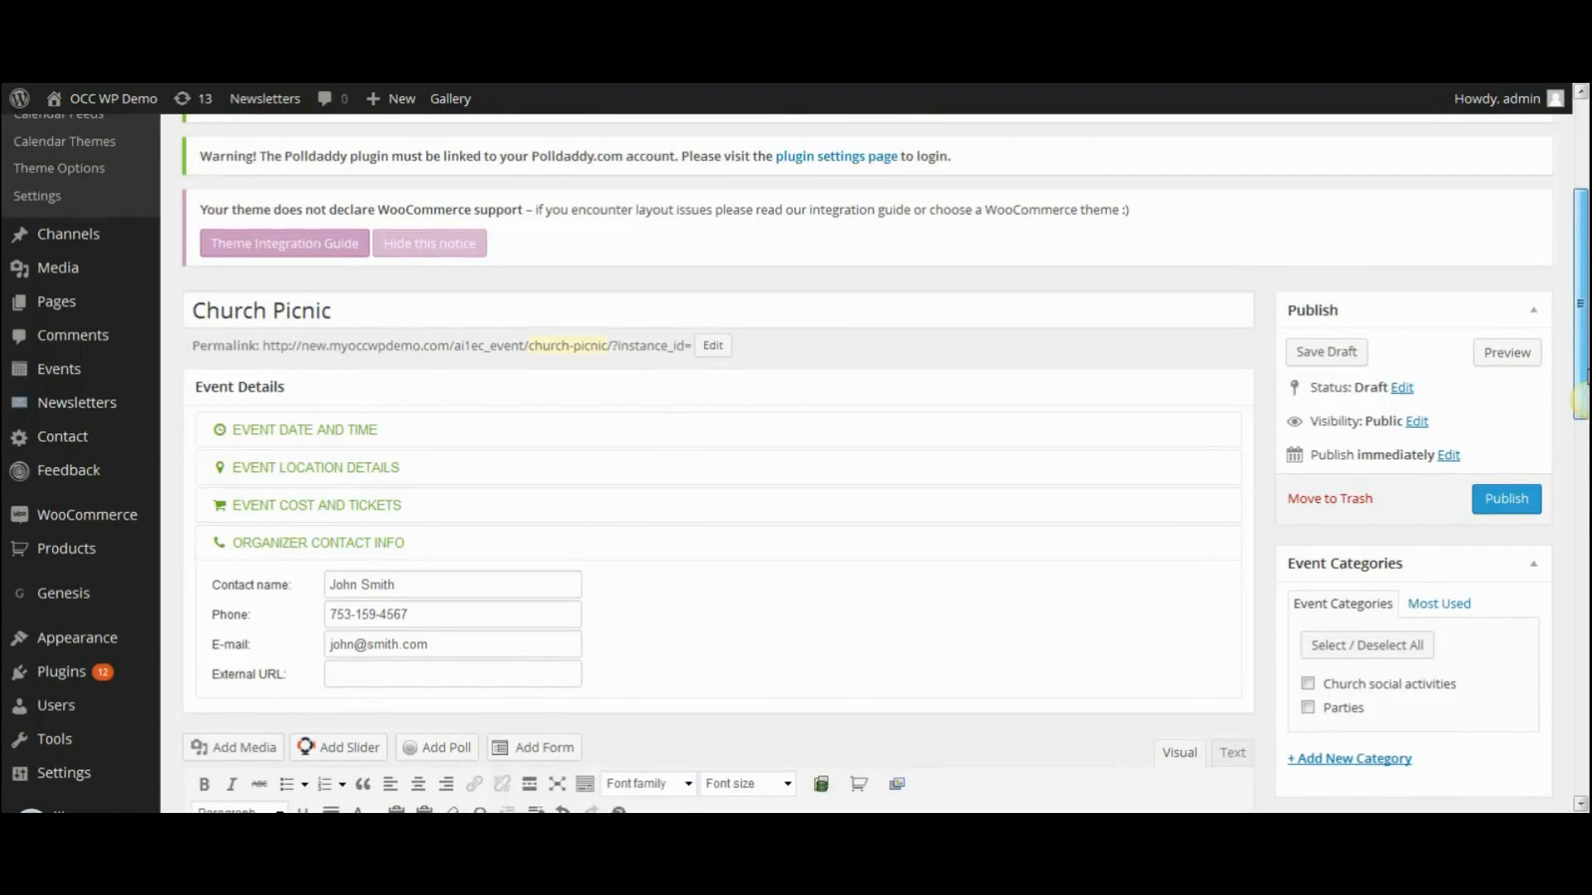
drag(1582, 402, 1584, 449)
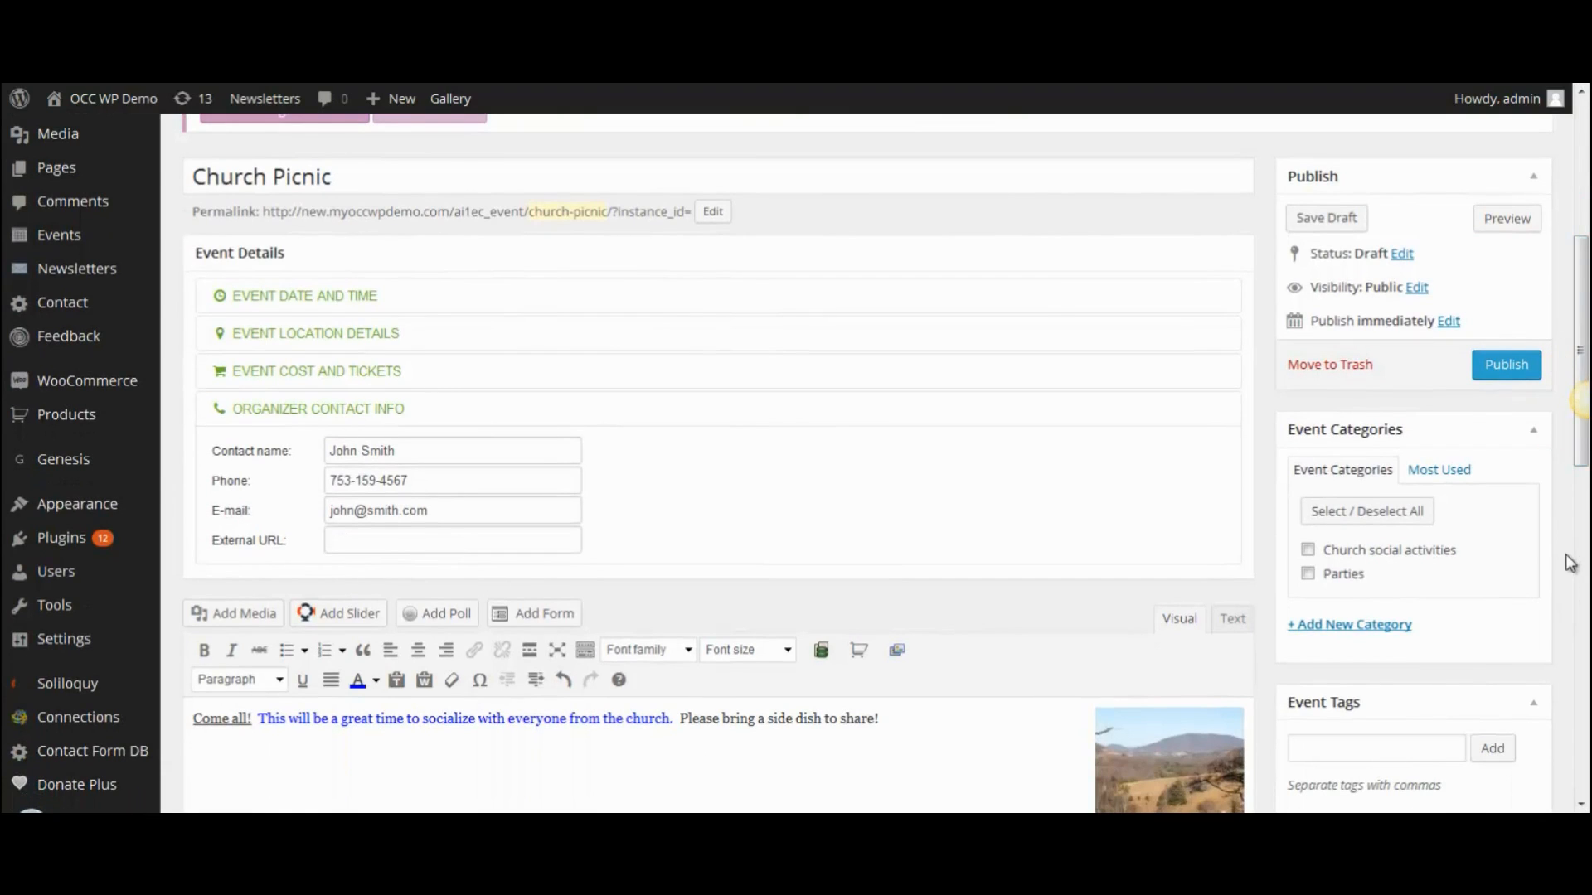
drag(1582, 449, 1582, 487)
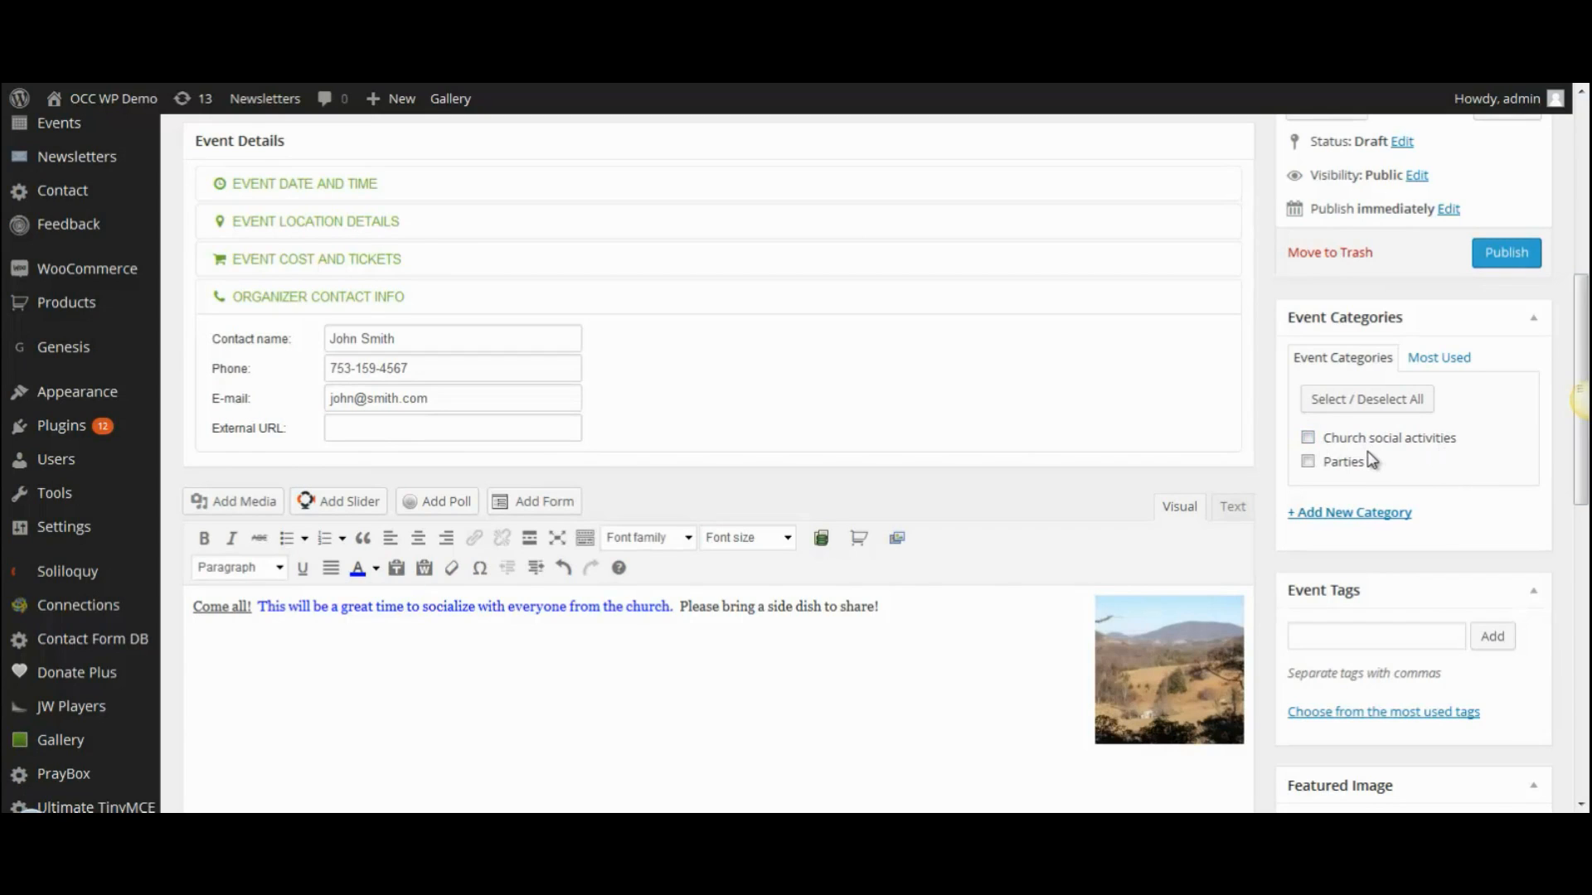
click(1343, 515)
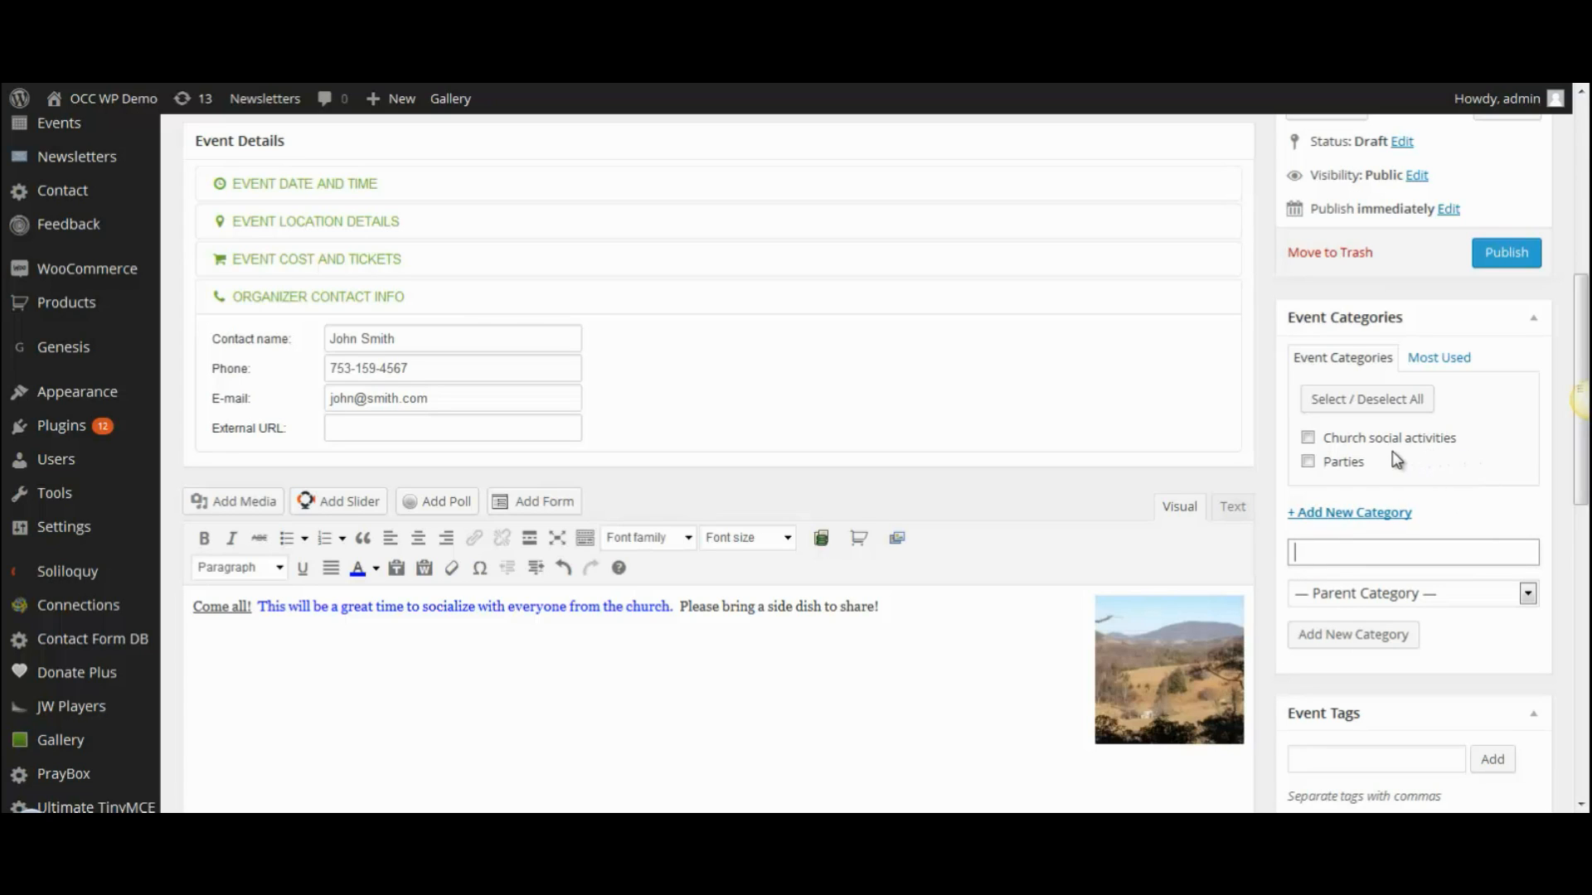
click(1309, 439)
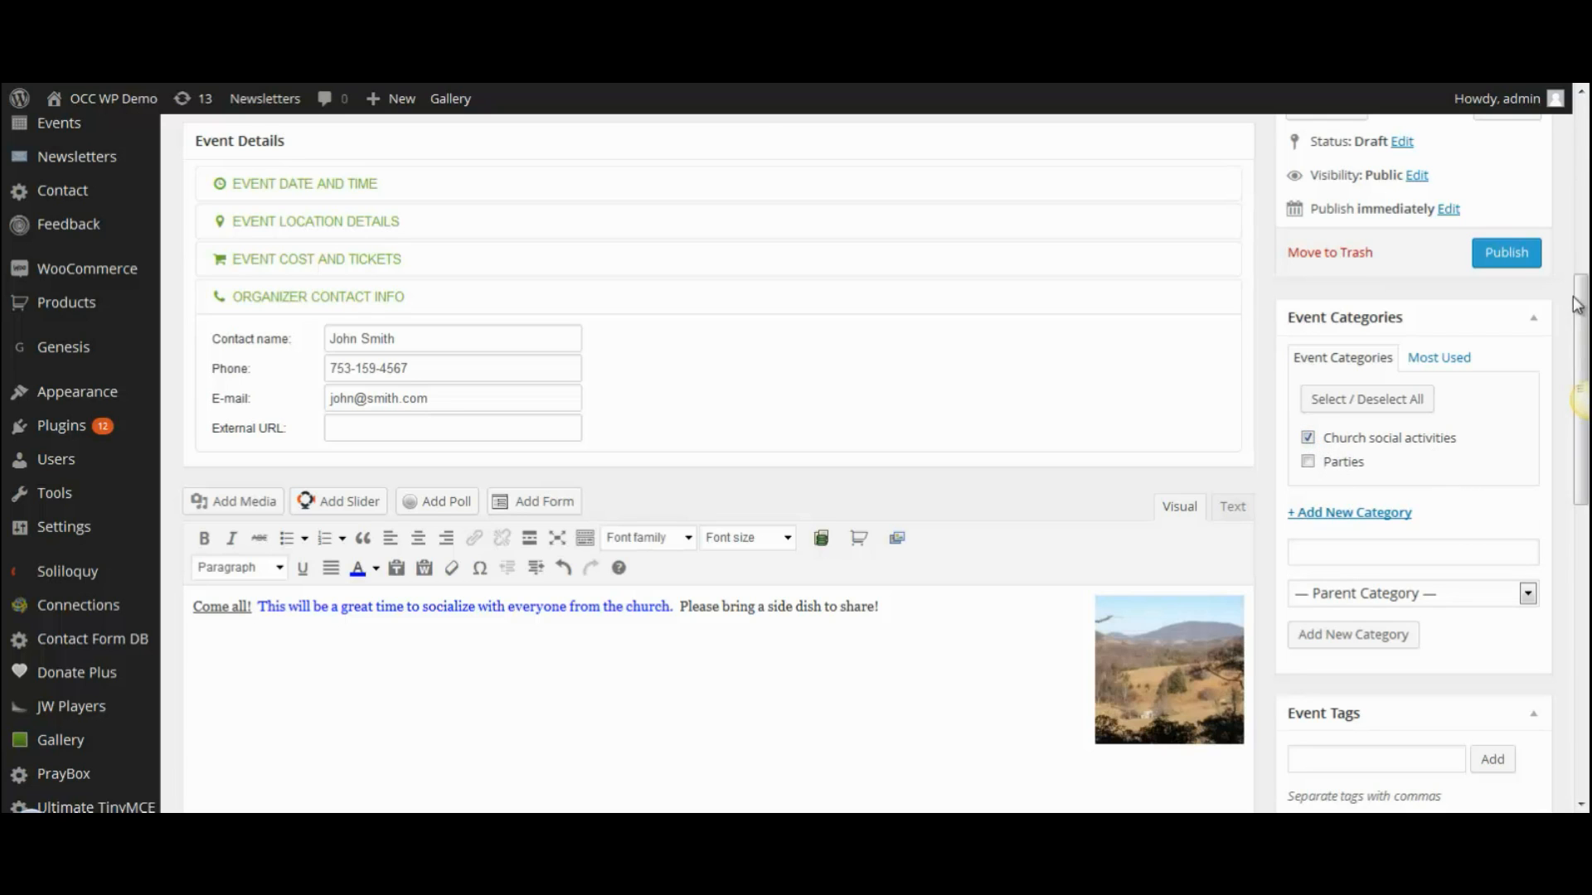
drag(1579, 306, 1585, 192)
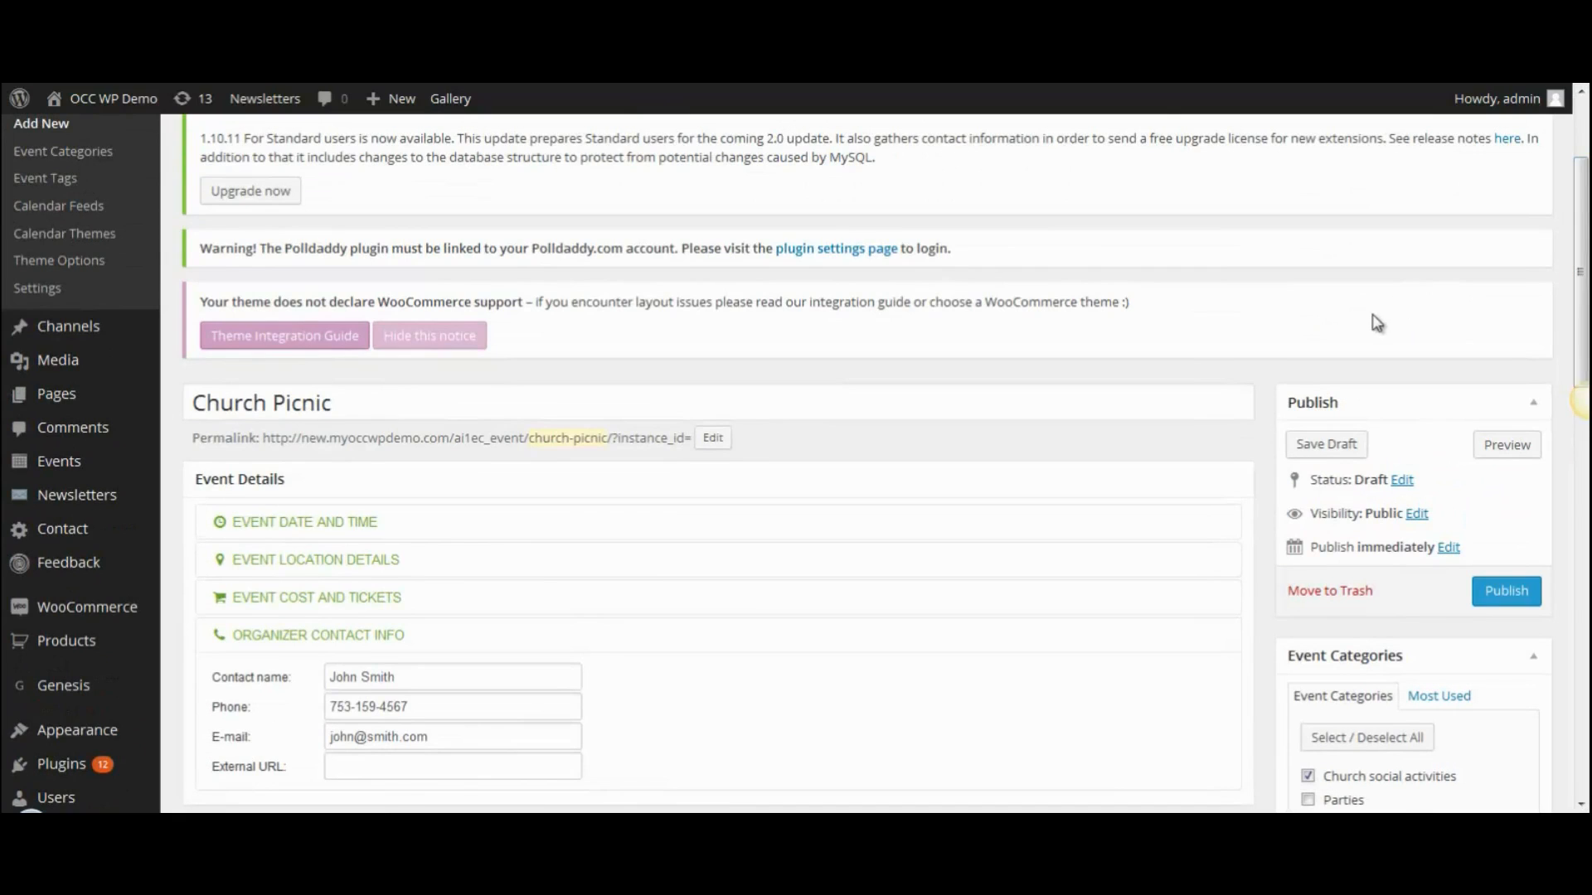
- Preview the Church Picnic front-end event page, then publish the event from the editor
click(1501, 448)
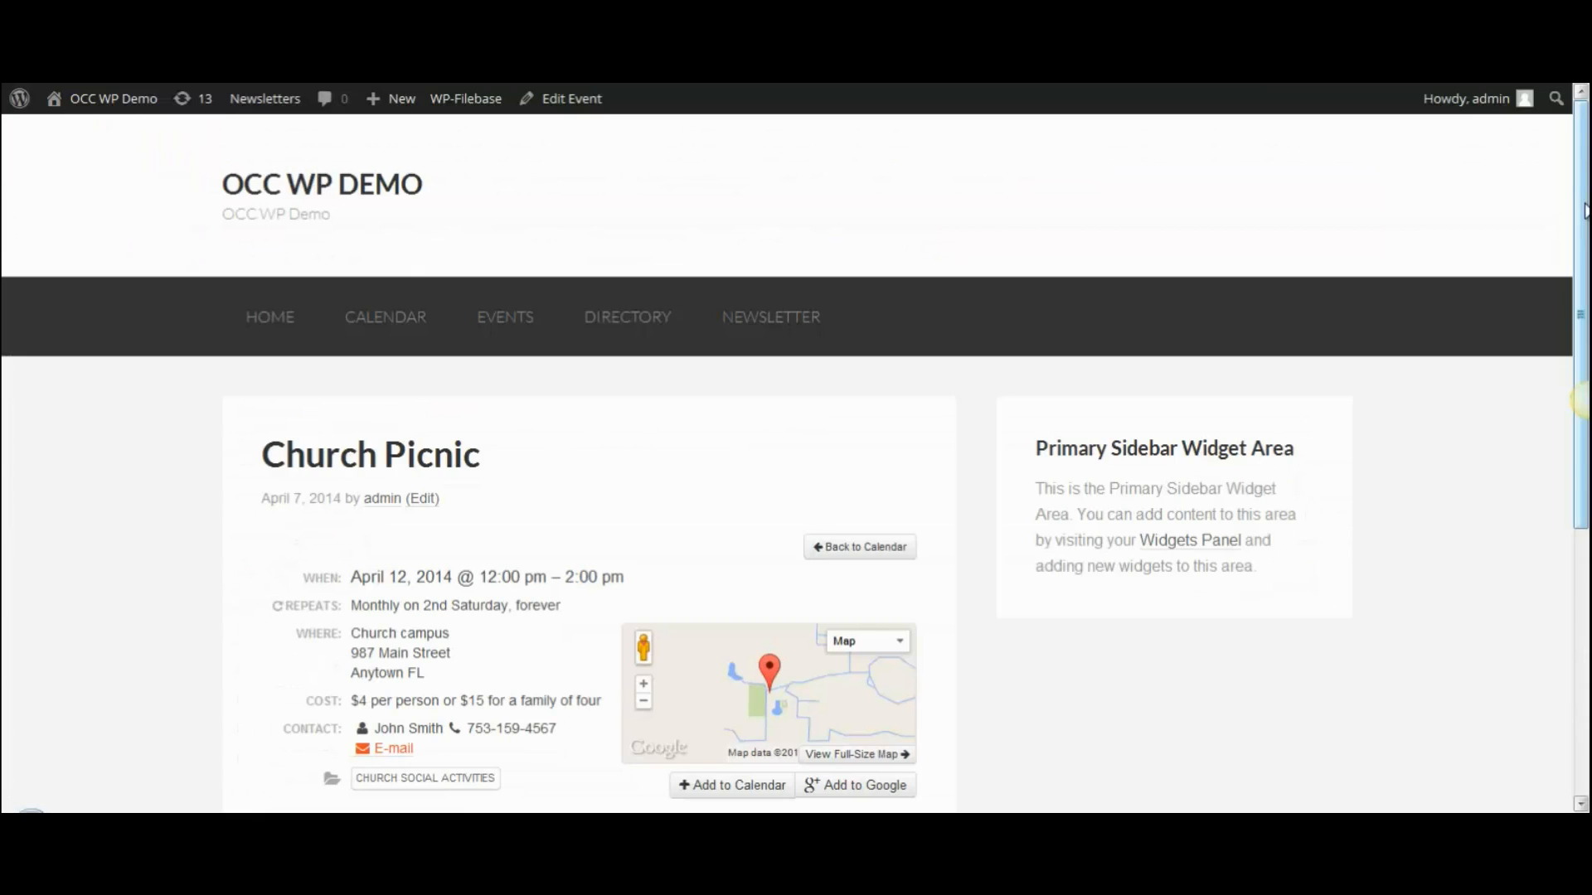
drag(1584, 209, 1555, 377)
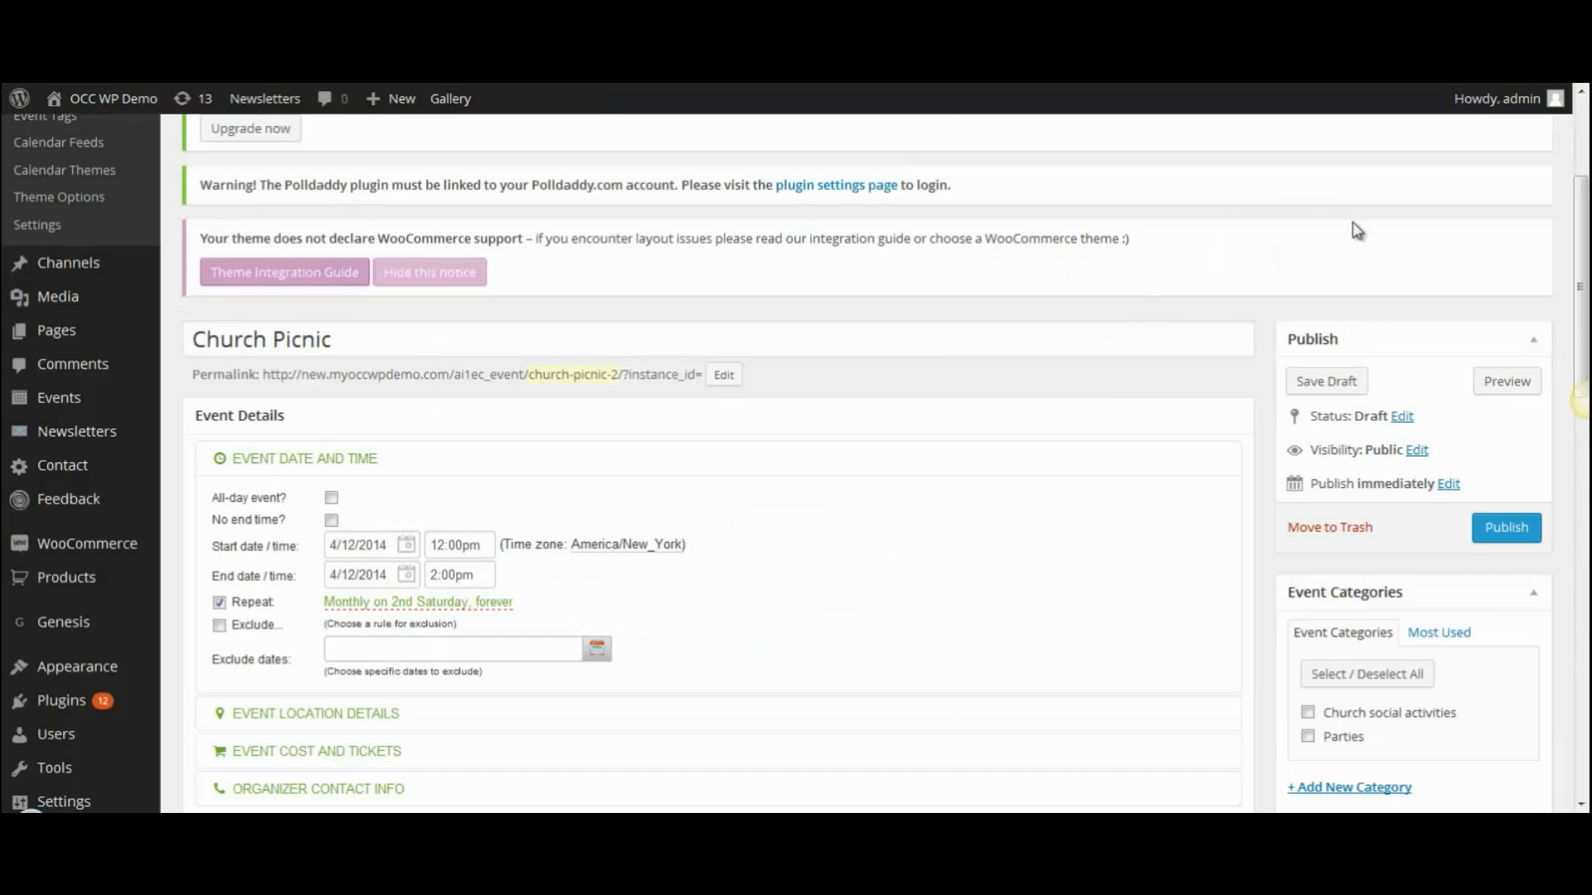
click(1506, 531)
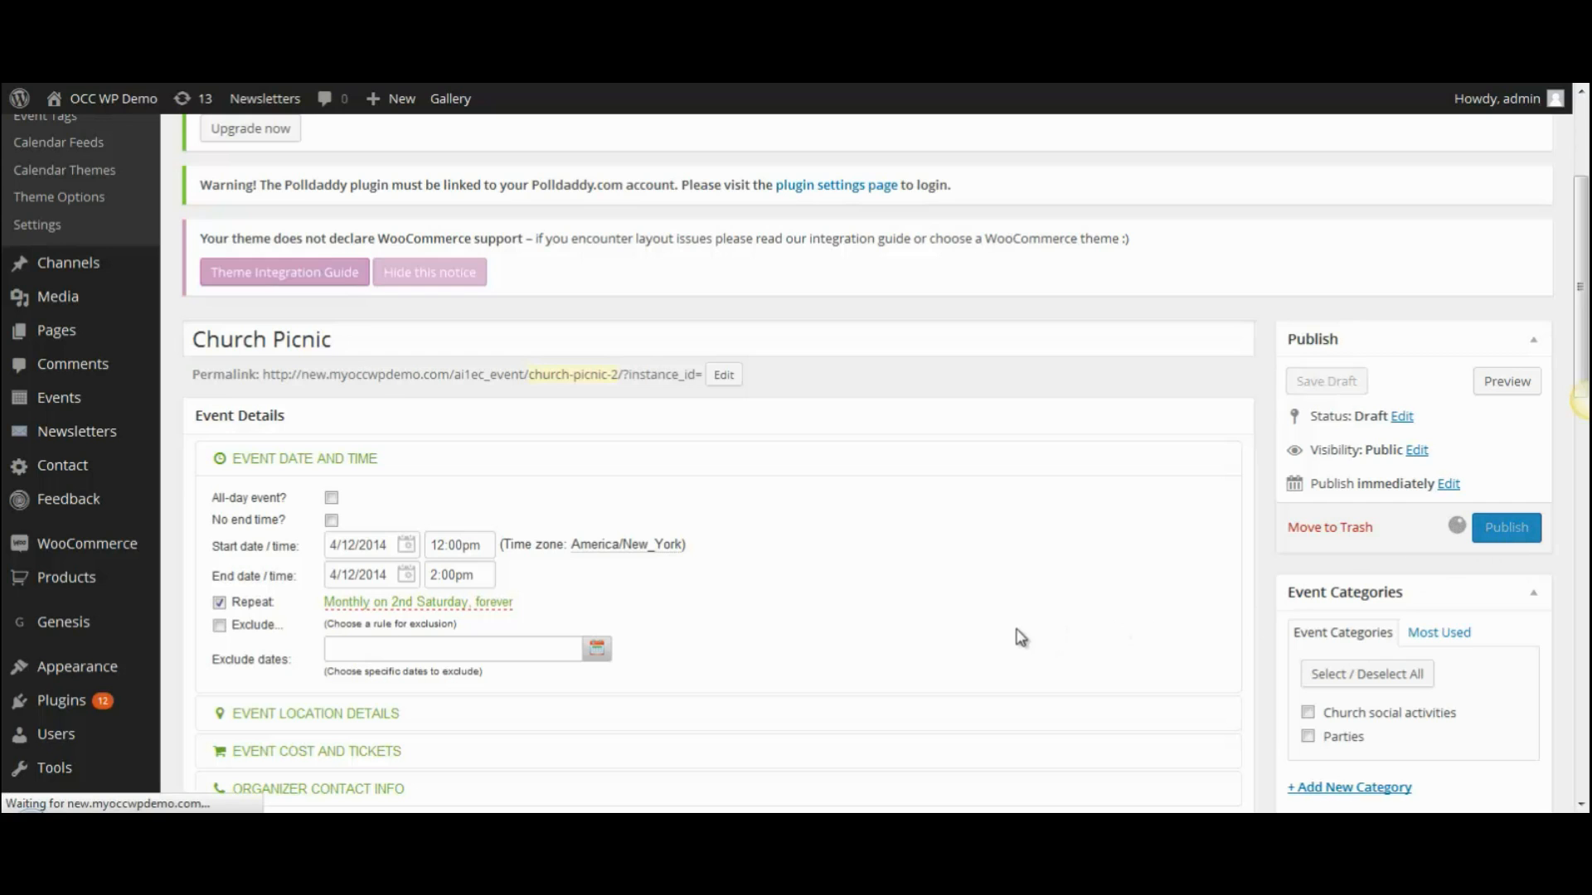